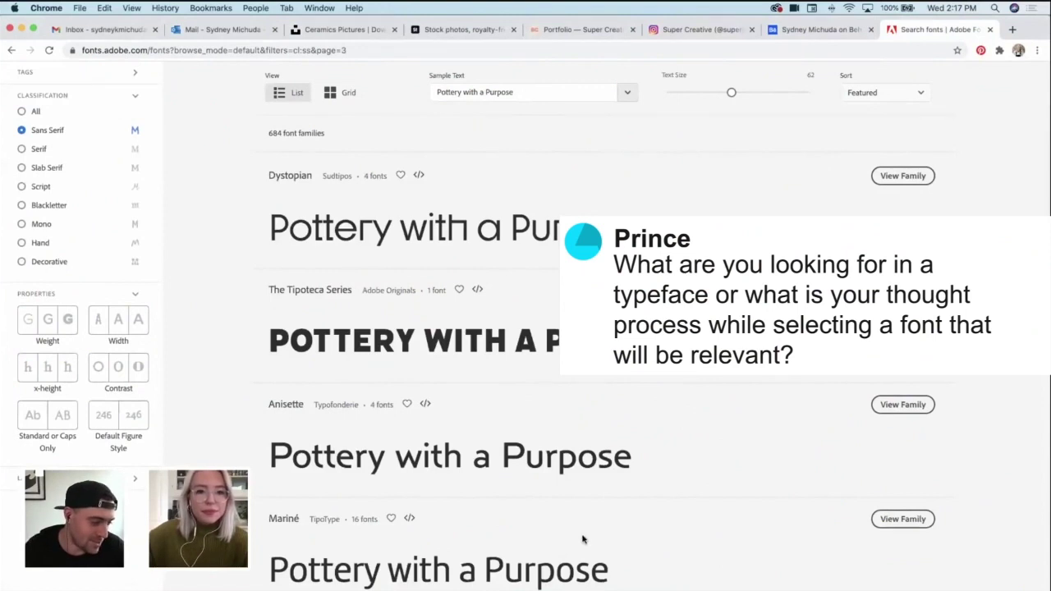
Step: Examine the sans serif font previews of "Pottery with a Purpose" on results page 3
{"action": "scroll", "coordinate": [582, 540], "scroll_direction": "down", "scroll_amount": 5}
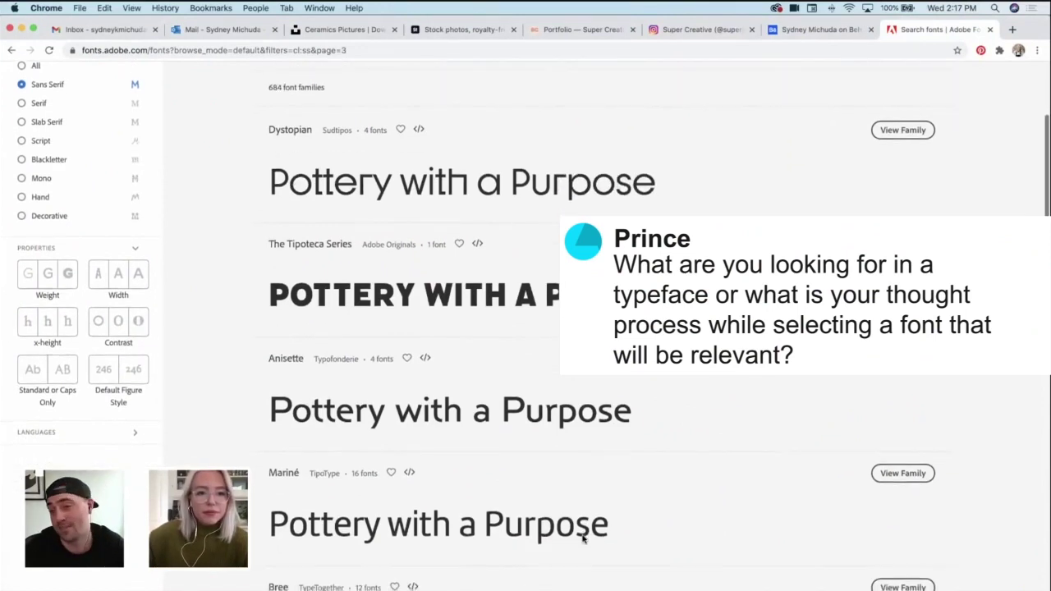
{"action": "scroll", "coordinate": [582, 540], "scroll_direction": "down", "scroll_amount": 1}
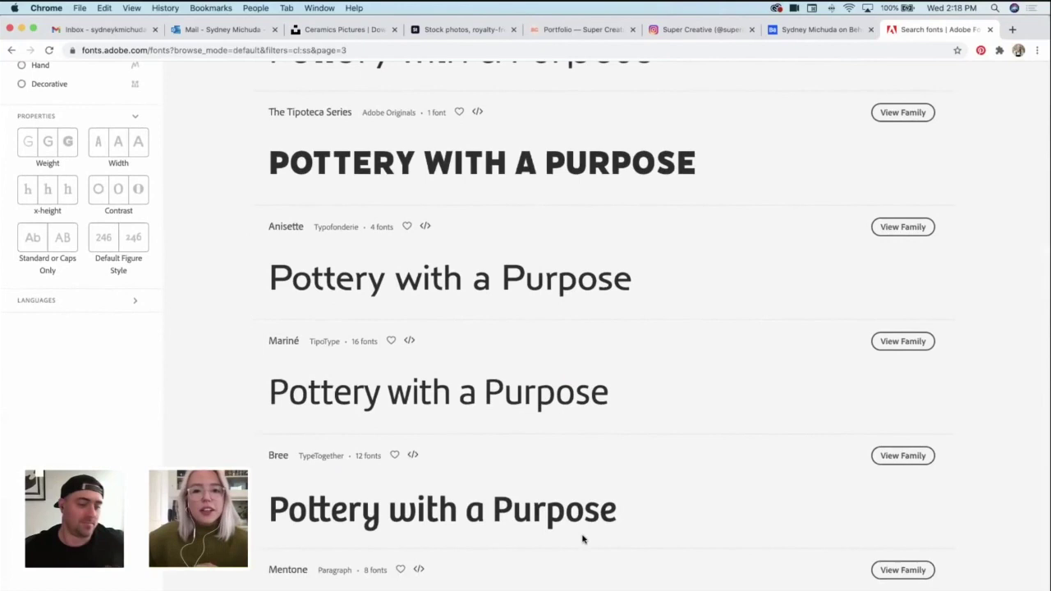
{"action": "scroll", "coordinate": [582, 540], "scroll_direction": "down", "scroll_amount": 6}
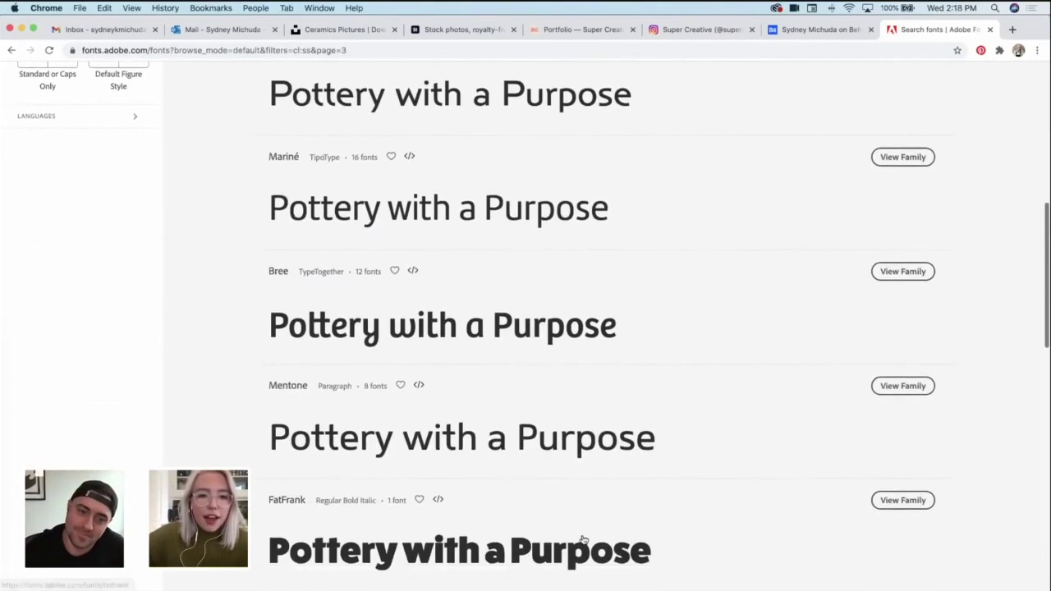
{"action": "scroll", "coordinate": [582, 540], "scroll_direction": "down", "scroll_amount": 8}
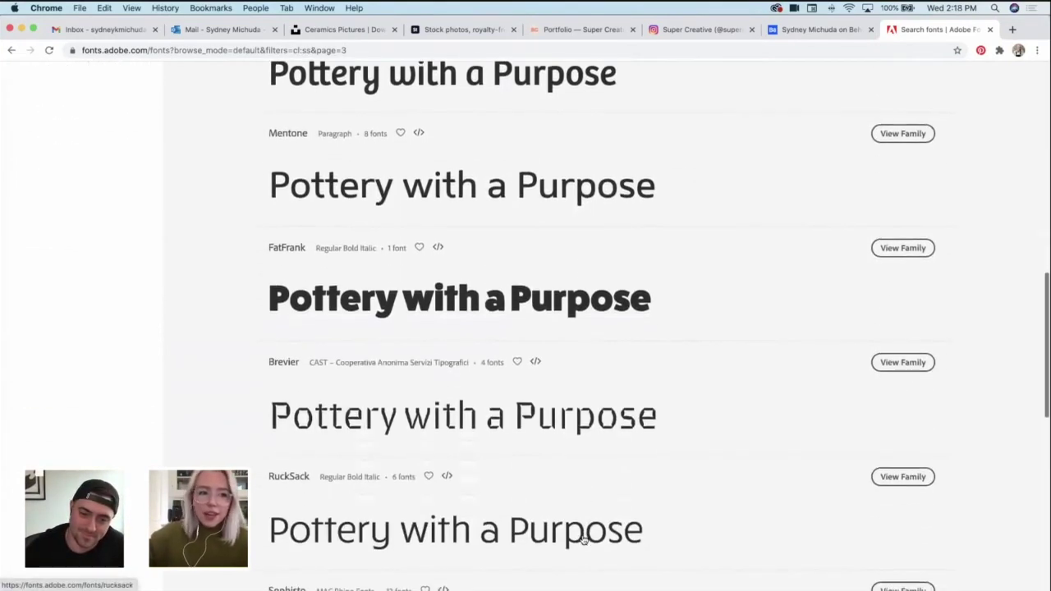
{"action": "scroll", "coordinate": [582, 540], "scroll_direction": "down", "scroll_amount": 9}
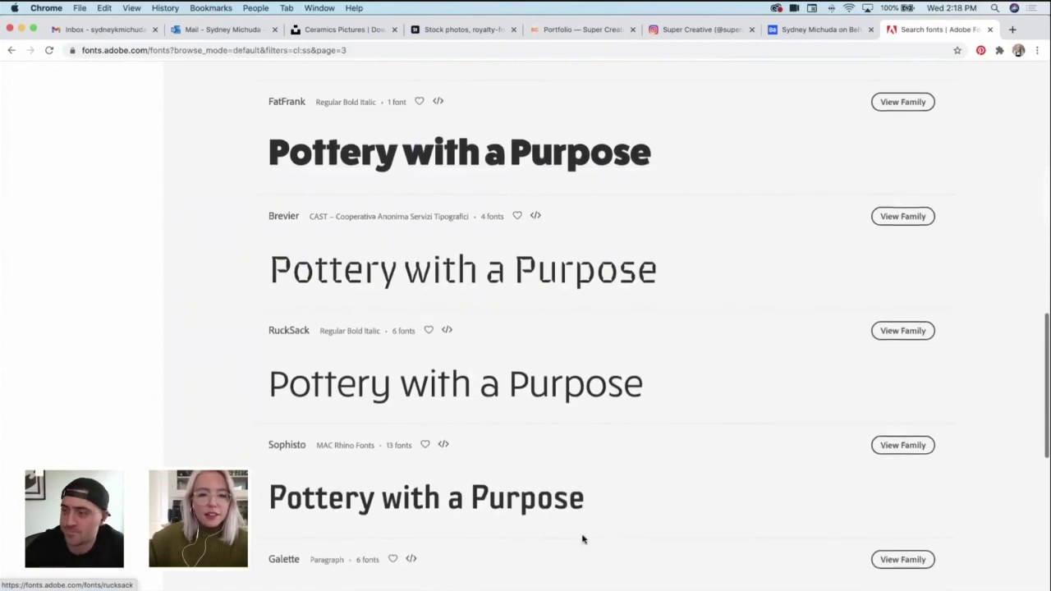
{"action": "scroll", "coordinate": [582, 540], "scroll_direction": "down", "scroll_amount": 4}
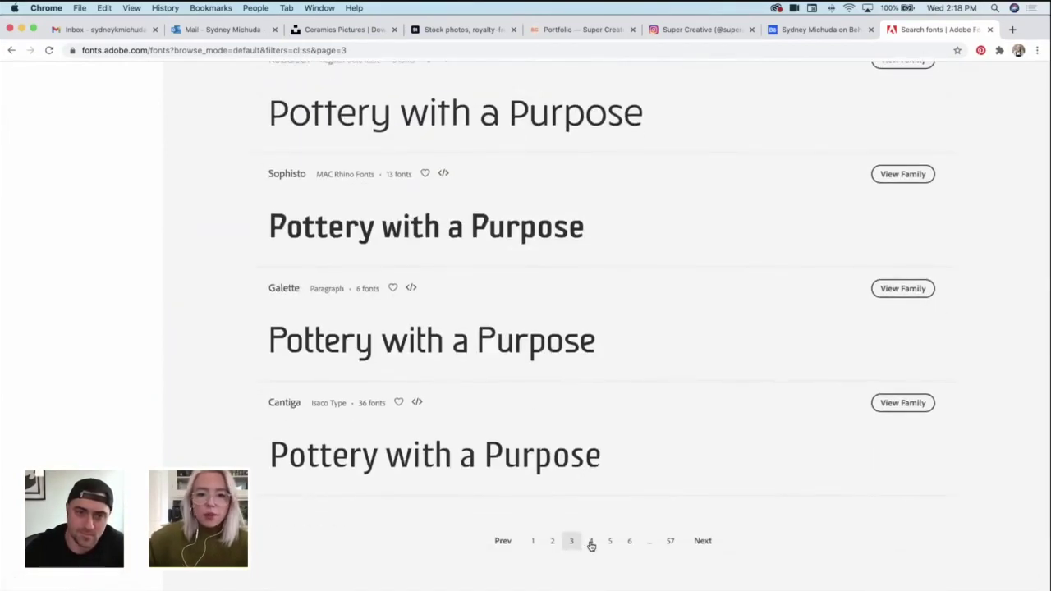
Step: Open results page 4 and compare its sans serif previews of "Pottery with a Purpose", including Degular, Sofia and Proxima Nova
{"action": "left_click", "coordinate": [590, 541]}
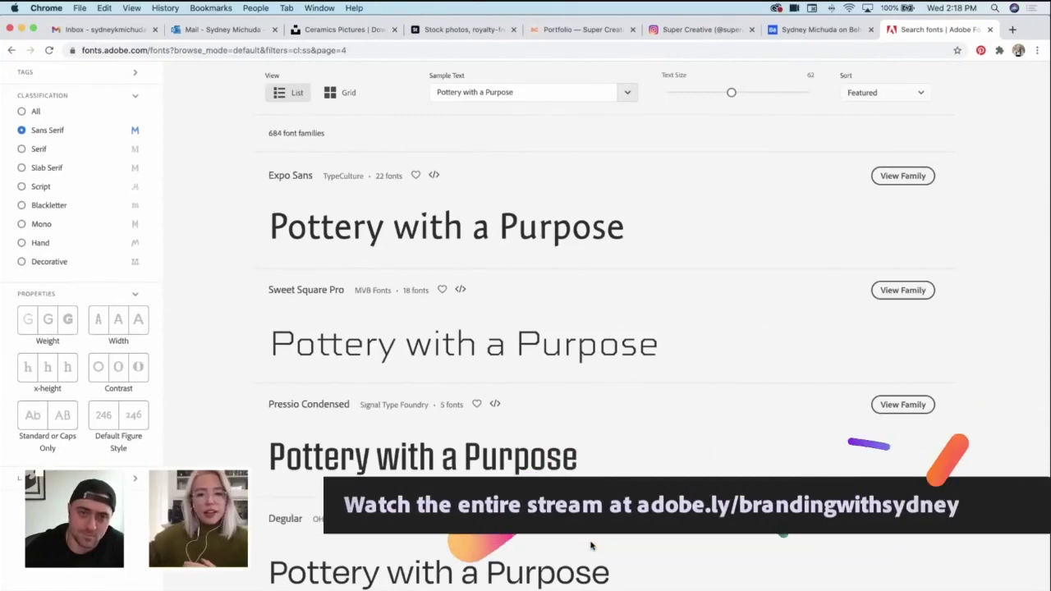
{"action": "scroll", "coordinate": [590, 546], "scroll_direction": "down", "scroll_amount": 5}
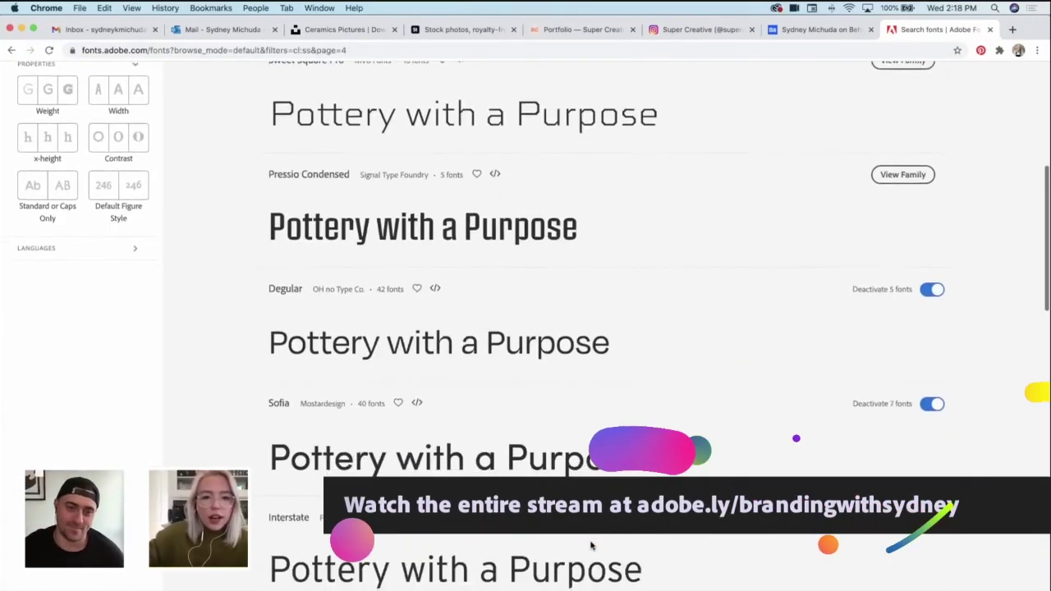
{"action": "scroll", "coordinate": [588, 544], "scroll_direction": "down", "scroll_amount": 1}
{"action": "scroll", "coordinate": [588, 540], "scroll_direction": "down", "scroll_amount": 1}
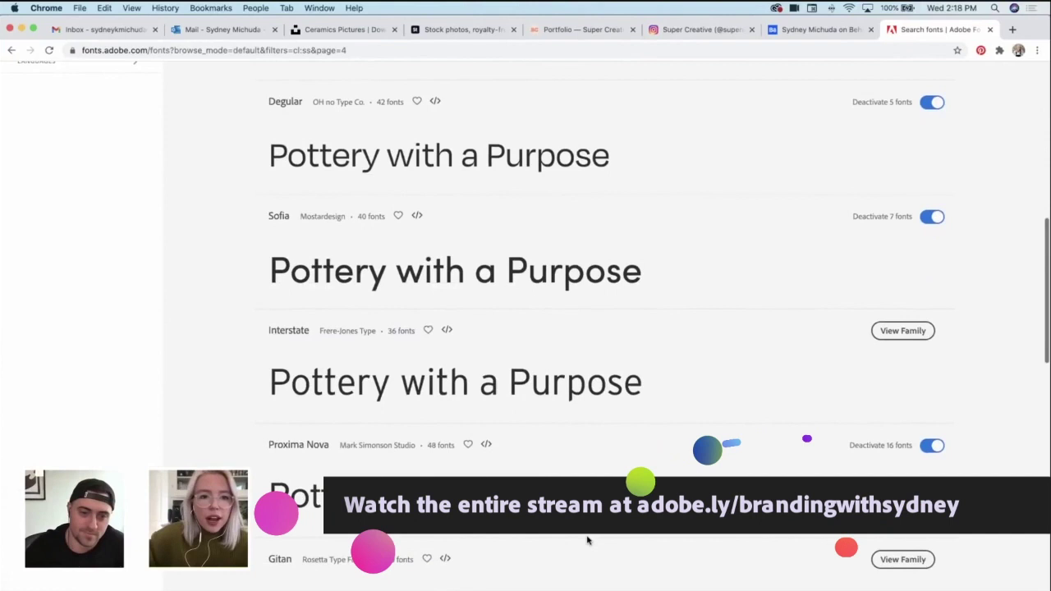
{"action": "scroll", "coordinate": [588, 540], "scroll_direction": "up", "scroll_amount": 2}
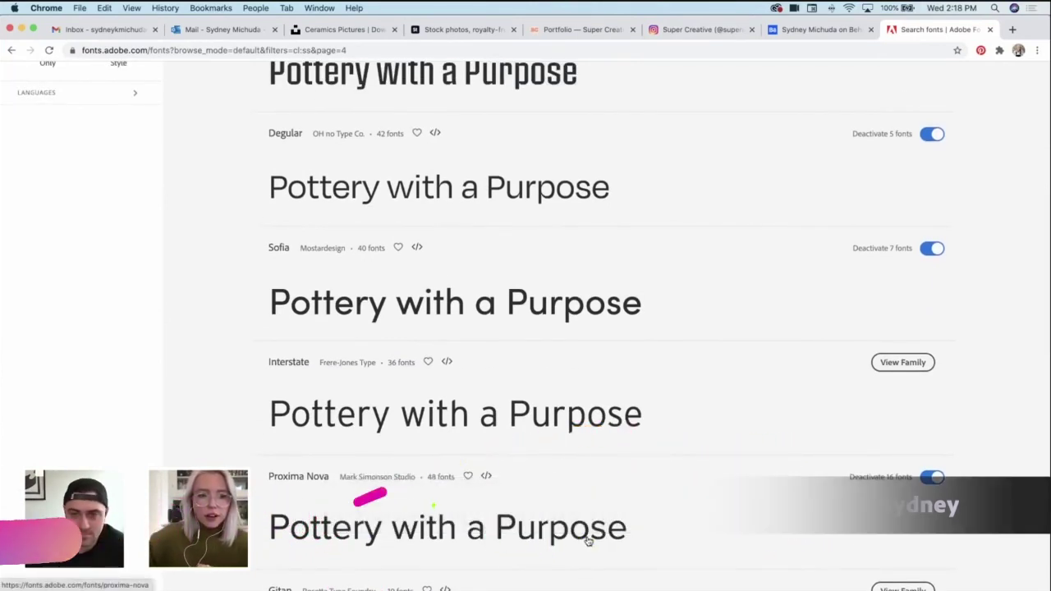
{"action": "scroll", "coordinate": [588, 540], "scroll_direction": "up", "scroll_amount": 10}
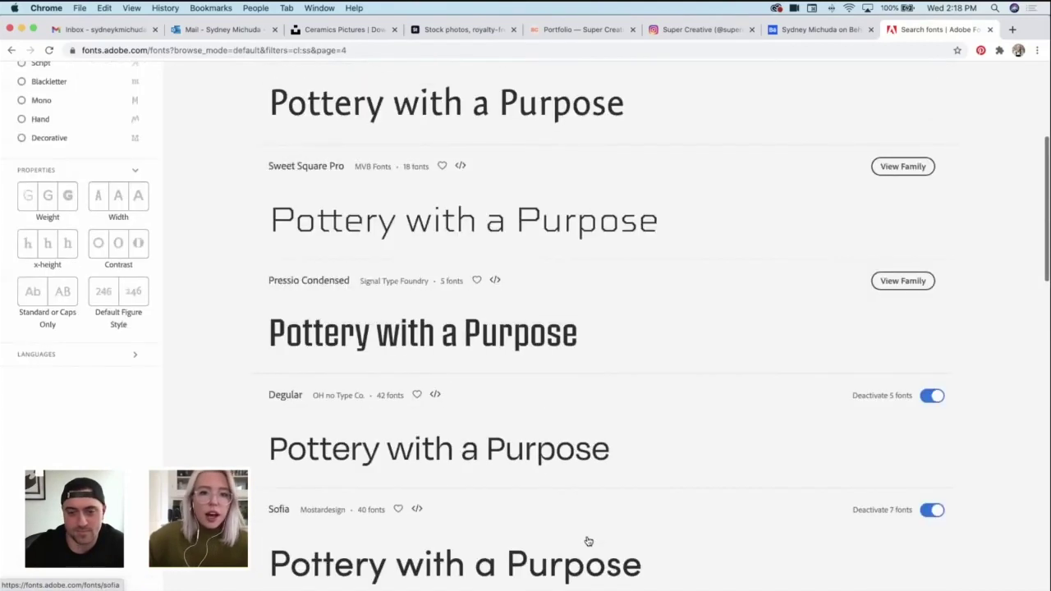
{"action": "scroll", "coordinate": [588, 540], "scroll_direction": "down", "scroll_amount": 7}
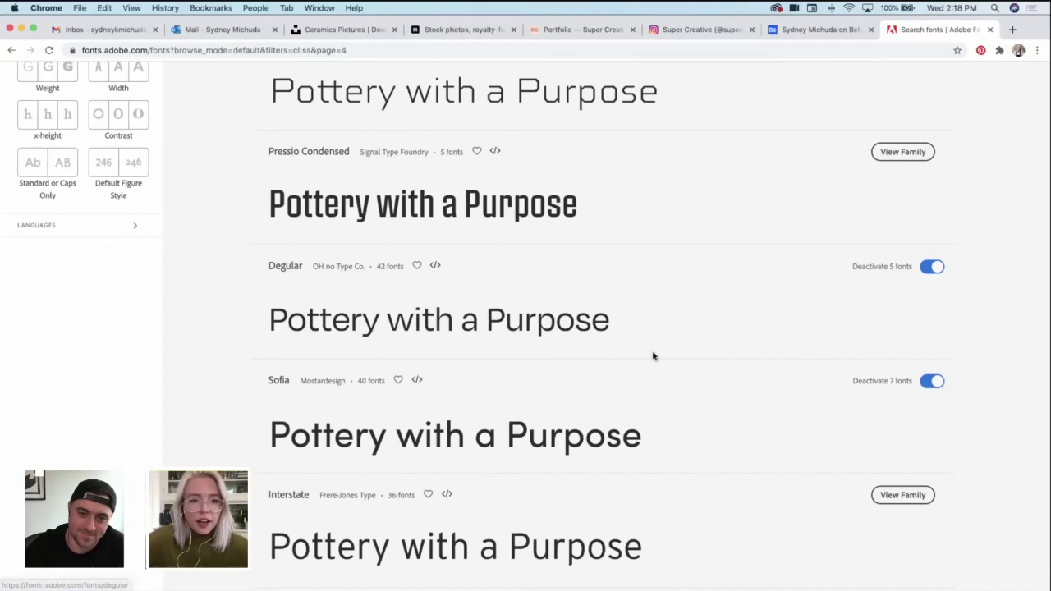
{"action": "scroll", "coordinate": [654, 356], "scroll_direction": "down", "scroll_amount": 2}
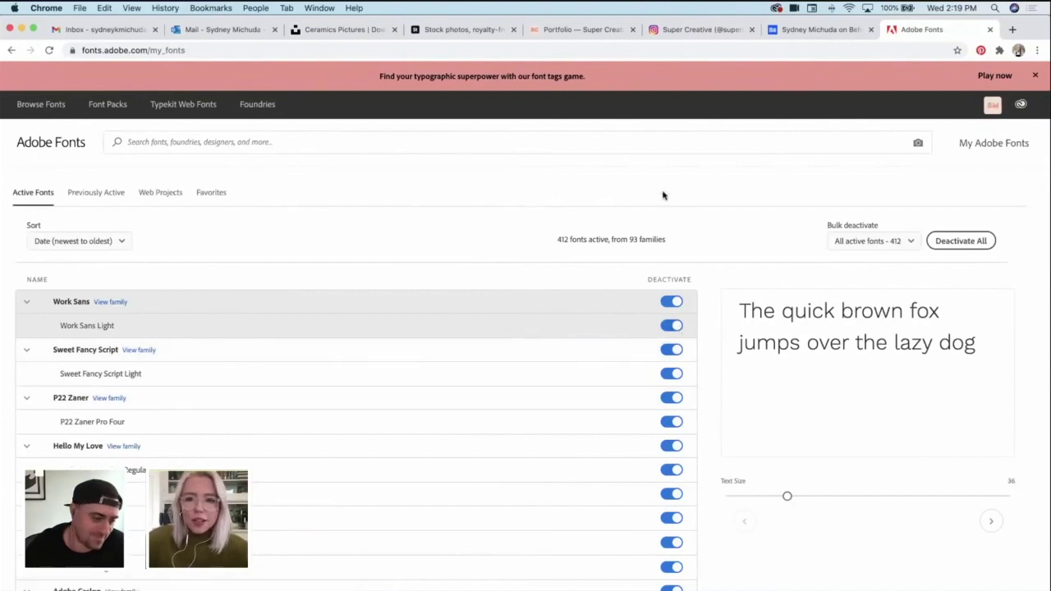
Step: Look over the list of active font families in My Adobe Fonts
{"action": "scroll", "coordinate": [664, 195], "scroll_direction": "down", "scroll_amount": 2}
{"action": "scroll", "coordinate": [662, 195], "scroll_direction": "up", "scroll_amount": 2}
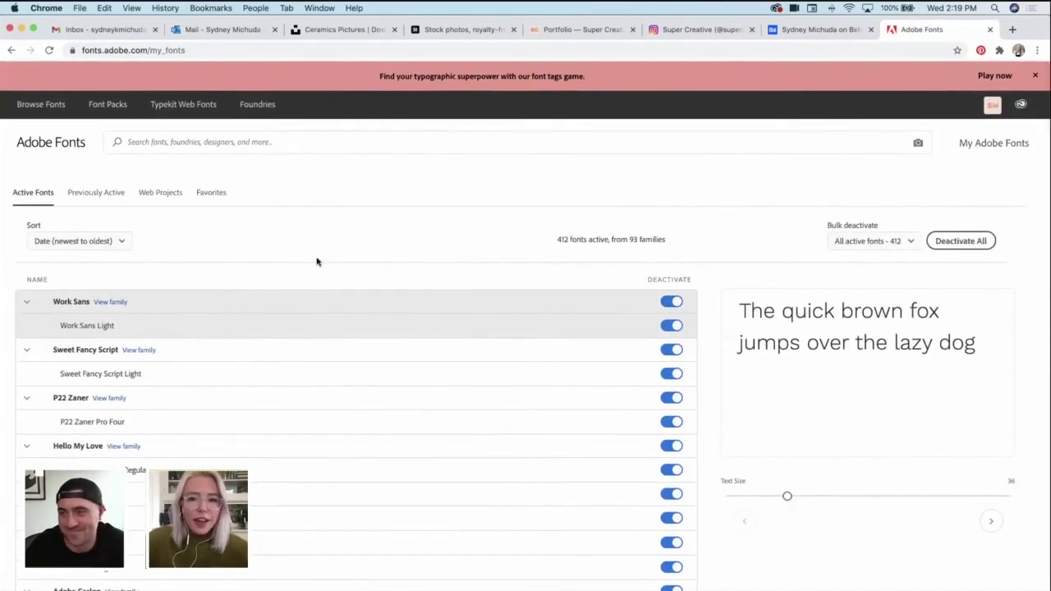
{"action": "scroll", "coordinate": [317, 261], "scroll_direction": "down", "scroll_amount": 4}
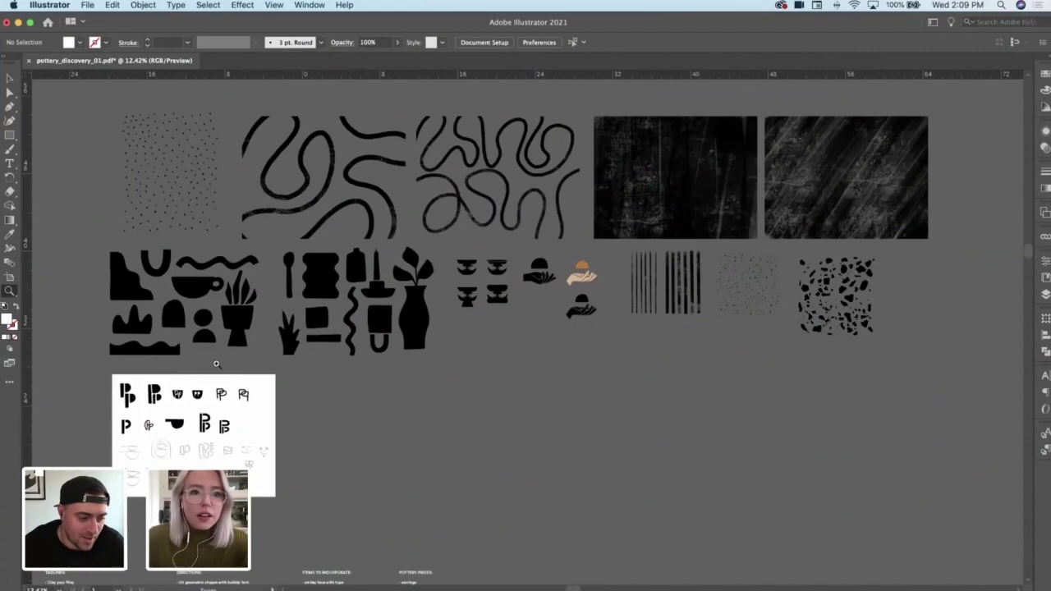
Step: Examine the black pottery and plant cutout illustrations and the dotted and squiggly line patterns in the pottery discovery file
{"action": "scroll", "coordinate": [217, 364], "scroll_direction": "left", "scroll_amount": 2}
{"action": "left_click_drag", "start_coordinate": [200, 401], "coordinate": [343, 356]}
{"action": "scroll", "coordinate": [343, 356], "scroll_direction": "up", "scroll_amount": 3}
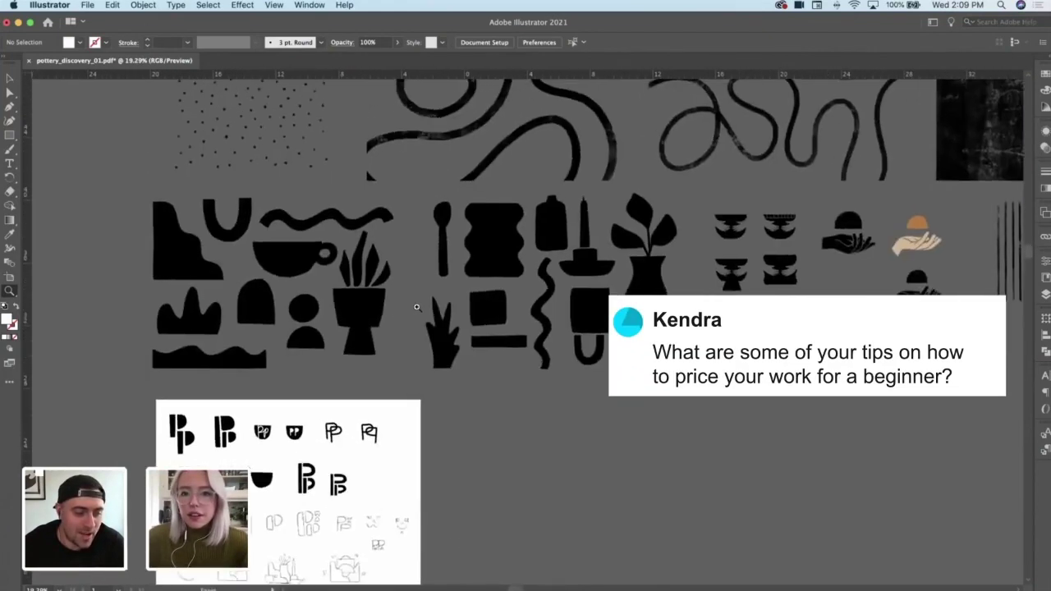
{"action": "scroll", "coordinate": [417, 308], "scroll_direction": "up", "scroll_amount": 2}
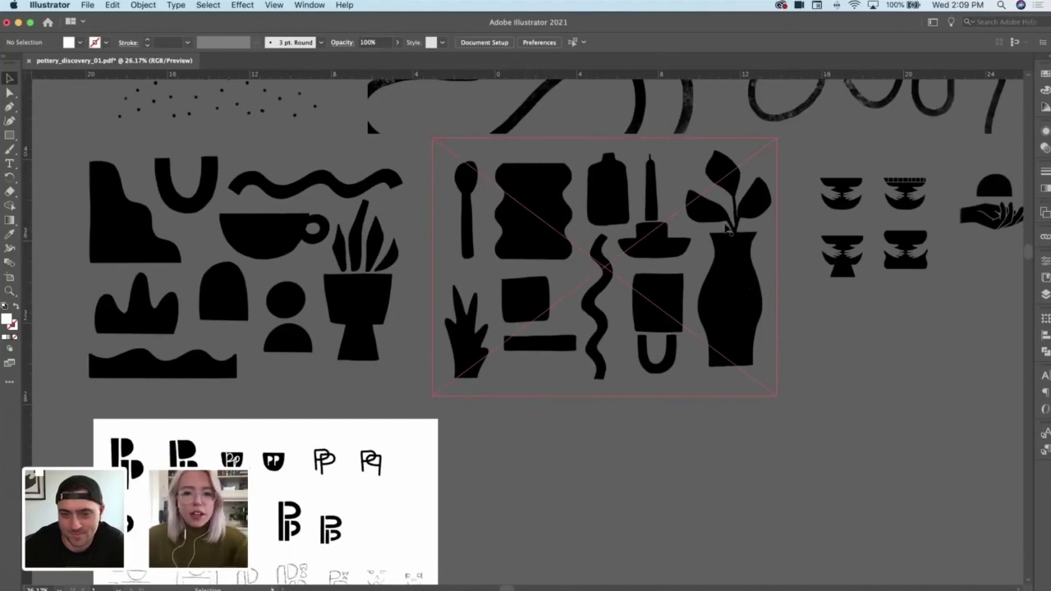
{"action": "scroll", "coordinate": [731, 222], "scroll_direction": "up", "scroll_amount": 5}
{"action": "scroll", "coordinate": [726, 230], "scroll_direction": "up", "scroll_amount": 4}
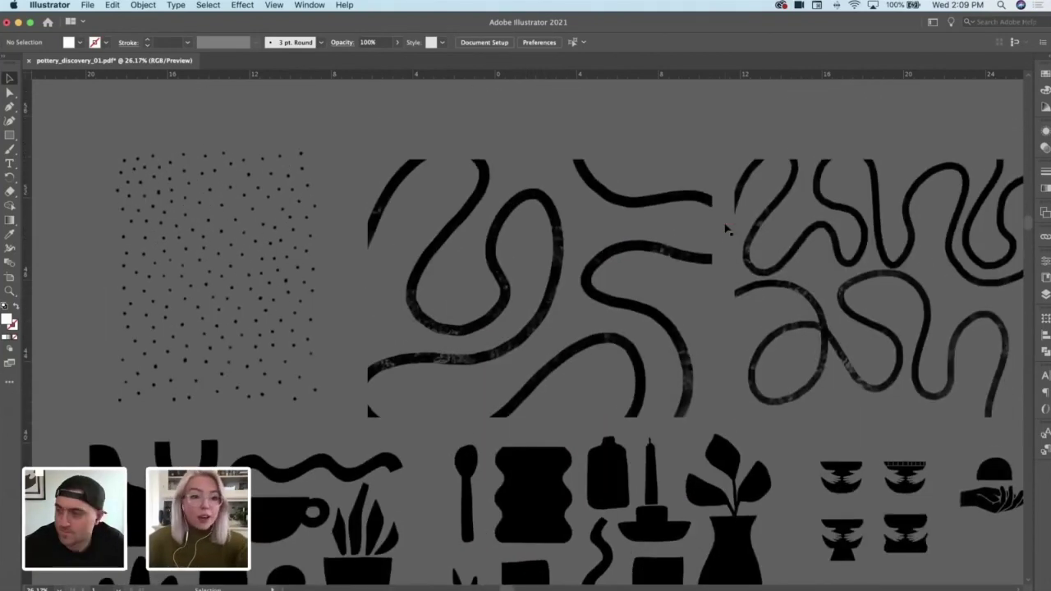
{"action": "scroll", "coordinate": [726, 230], "scroll_direction": "right", "scroll_amount": 4}
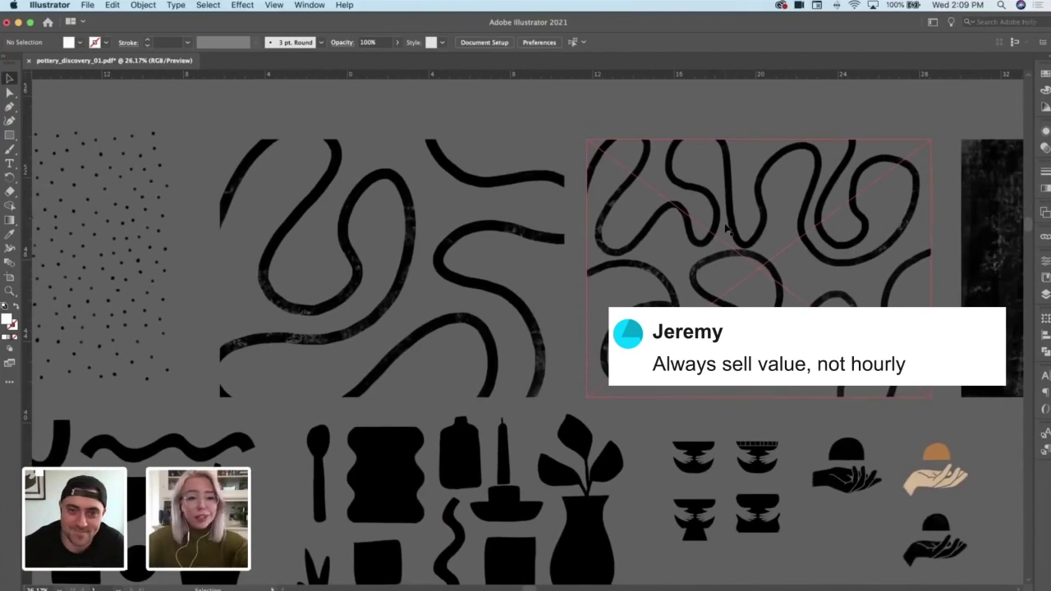
{"action": "scroll", "coordinate": [726, 230], "scroll_direction": "down", "scroll_amount": 6}
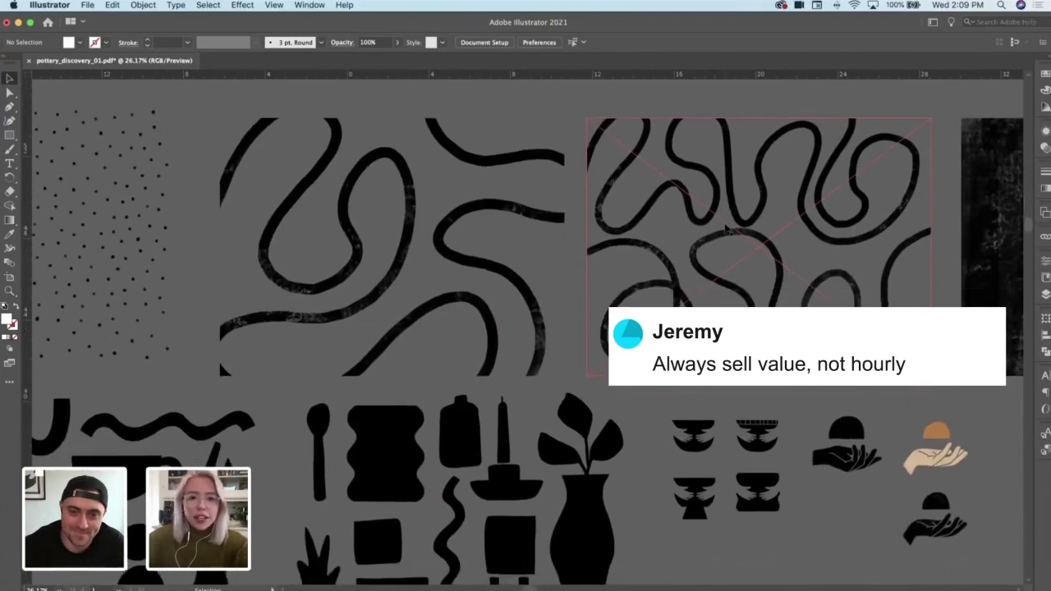
Step: Examine the bowl and hand illustrations alongside the surrounding brand patterns
{"action": "scroll", "coordinate": [726, 230], "scroll_direction": "right", "scroll_amount": 9}
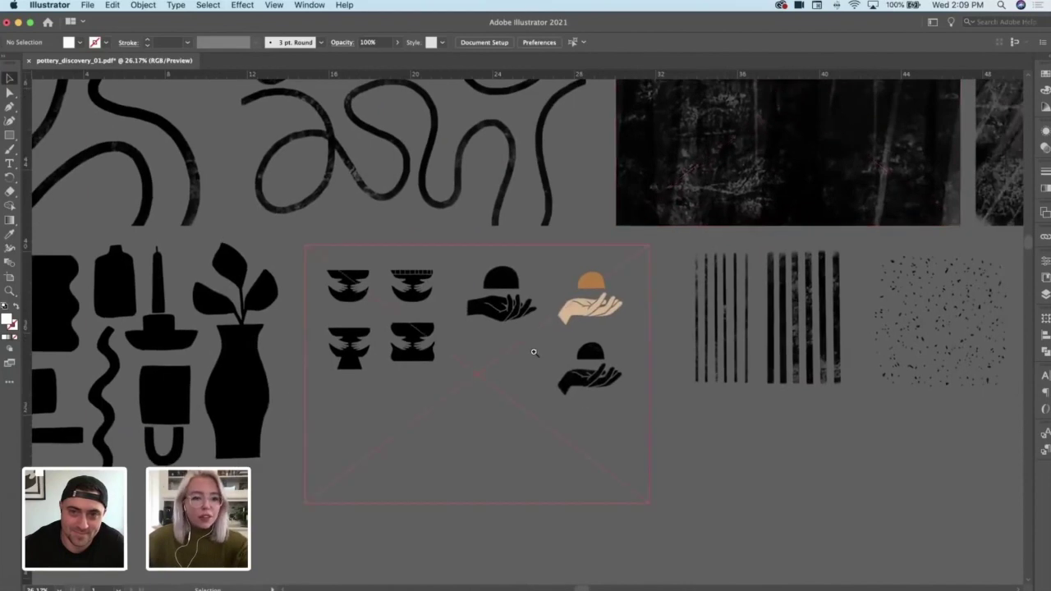
{"action": "left_click_drag", "start_coordinate": [535, 352], "coordinate": [664, 368]}
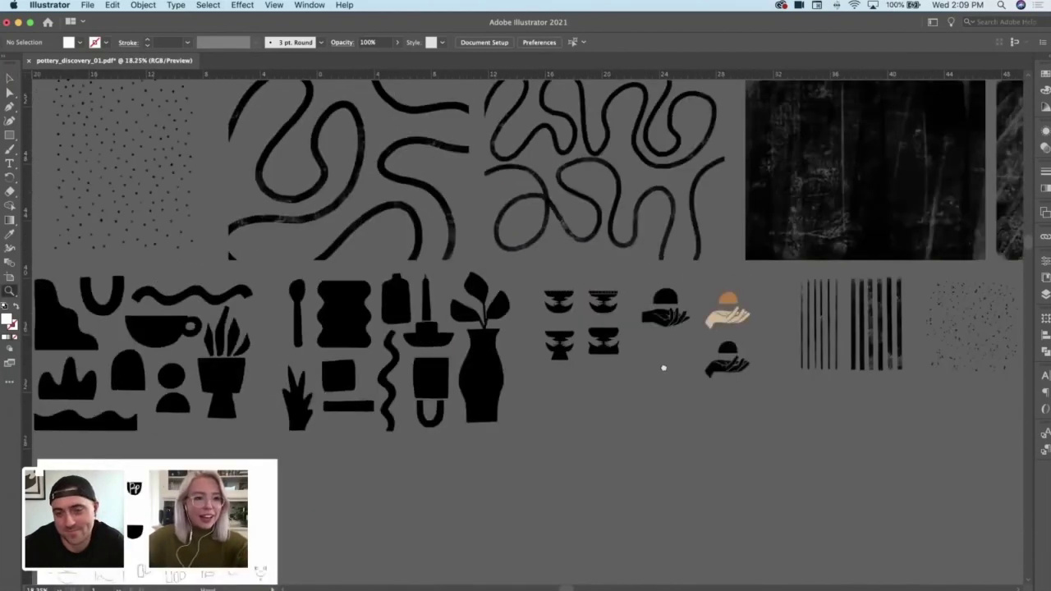
{"action": "scroll", "coordinate": [664, 368], "scroll_direction": "left", "scroll_amount": 2}
{"action": "scroll", "coordinate": [657, 370], "scroll_direction": "up", "scroll_amount": 1}
{"action": "scroll", "coordinate": [653, 370], "scroll_direction": "up", "scroll_amount": 3}
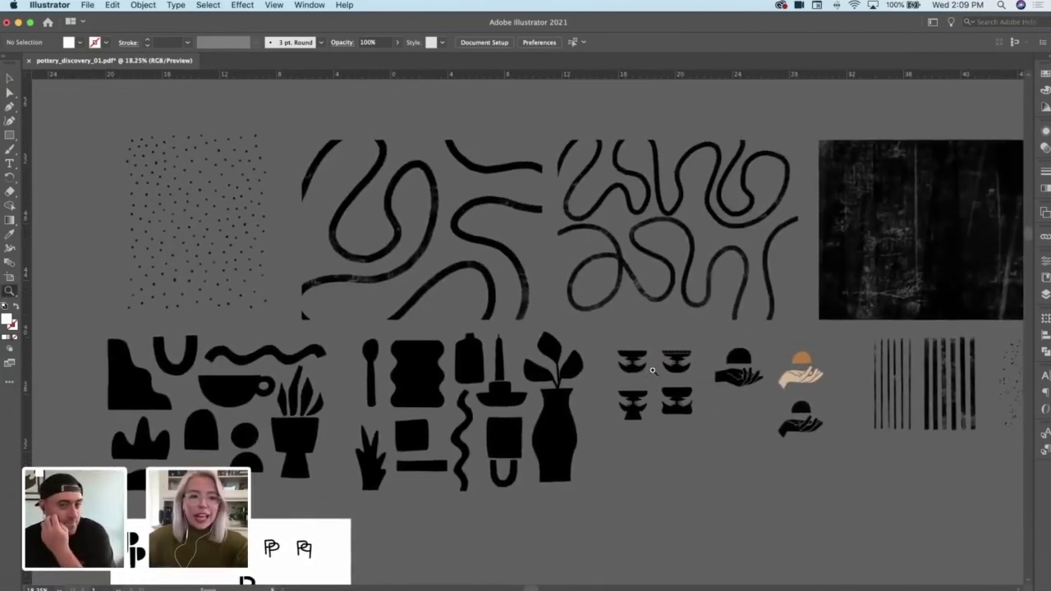
{"action": "scroll", "coordinate": [653, 370], "scroll_direction": "down", "scroll_amount": 2}
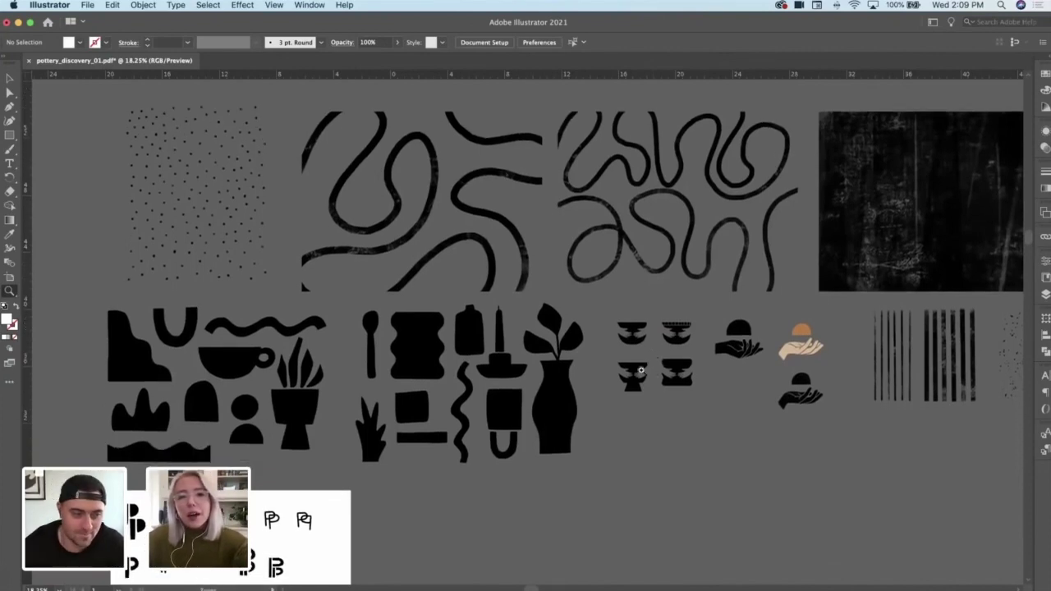
{"action": "scroll", "coordinate": [604, 362], "scroll_direction": "up", "scroll_amount": 2}
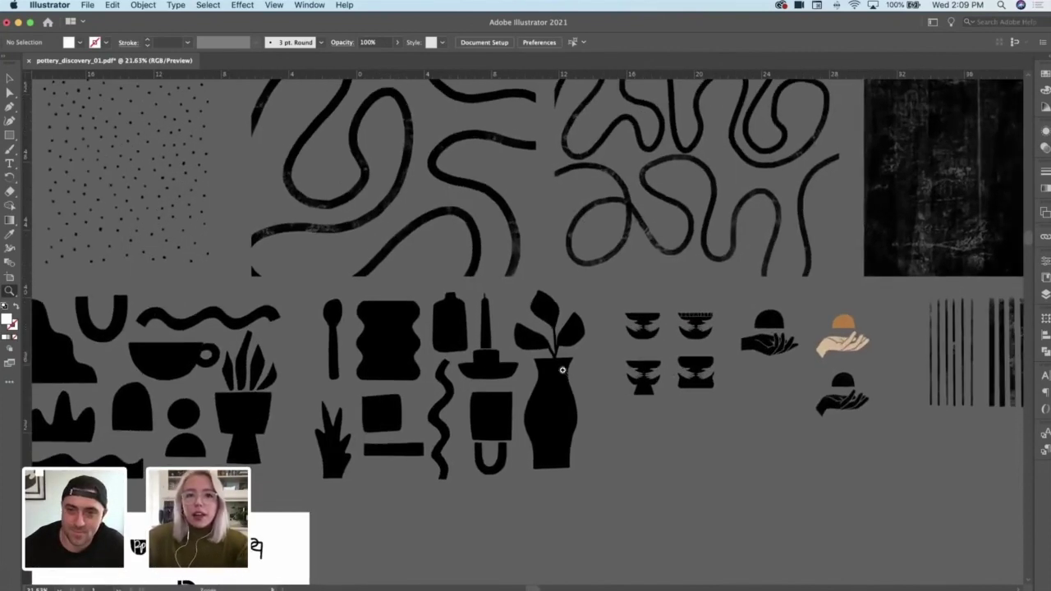
Step: Inspect the edges of the leafy vase illustration up close and return to the full illustration set
{"action": "left_click_drag", "start_coordinate": [563, 370], "coordinate": [873, 272]}
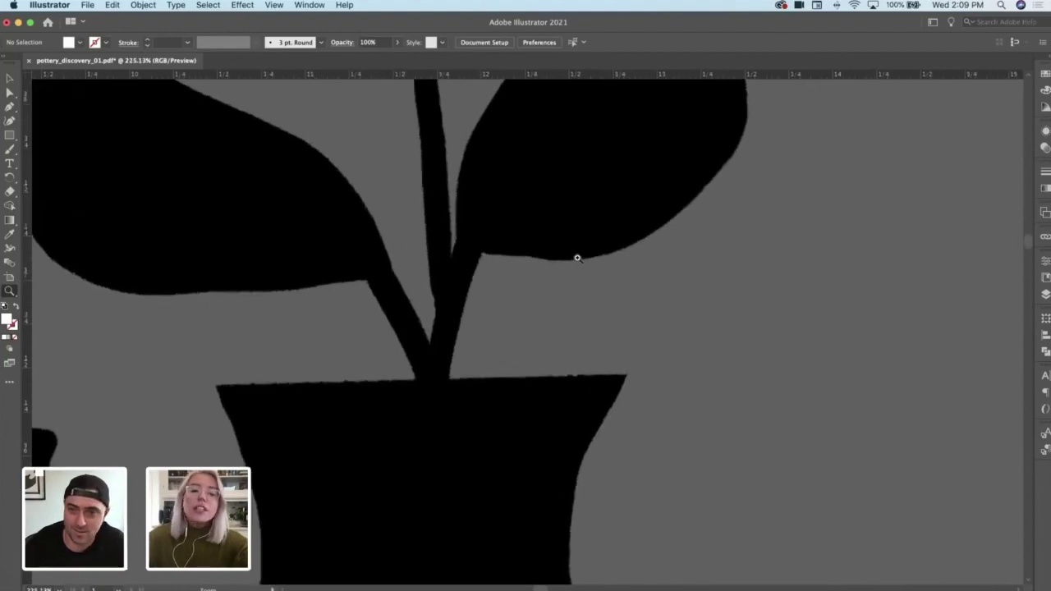
{"action": "left_click_drag", "start_coordinate": [630, 257], "coordinate": [354, 282]}
{"action": "left_click_drag", "start_coordinate": [553, 279], "coordinate": [491, 283]}
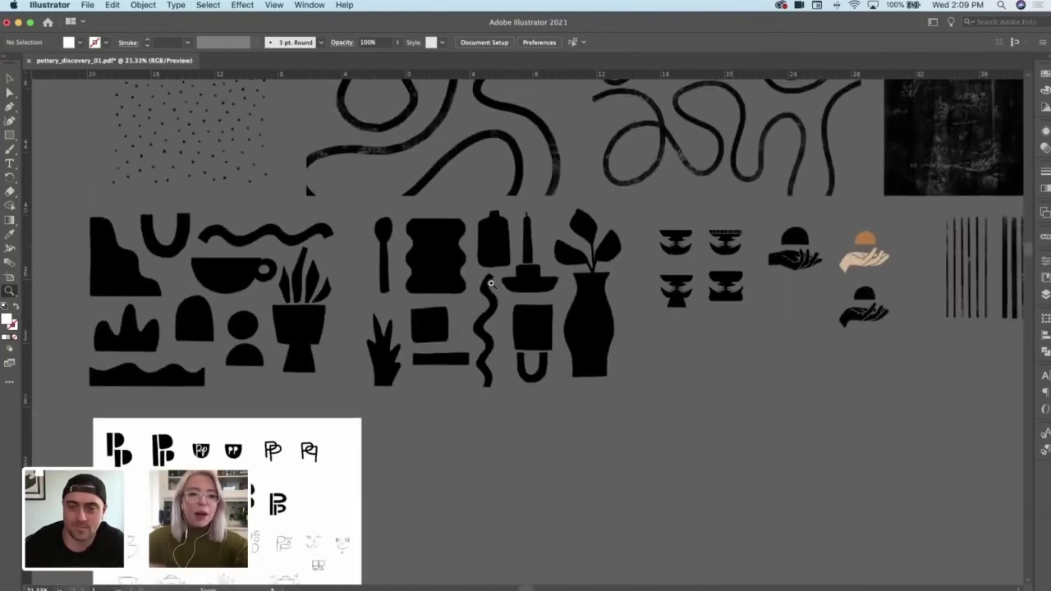
Step: Examine the stripe, speckle, terrazzo and distressed texture patterns beside the illustrations
{"action": "scroll", "coordinate": [491, 284], "scroll_direction": "right", "scroll_amount": 10}
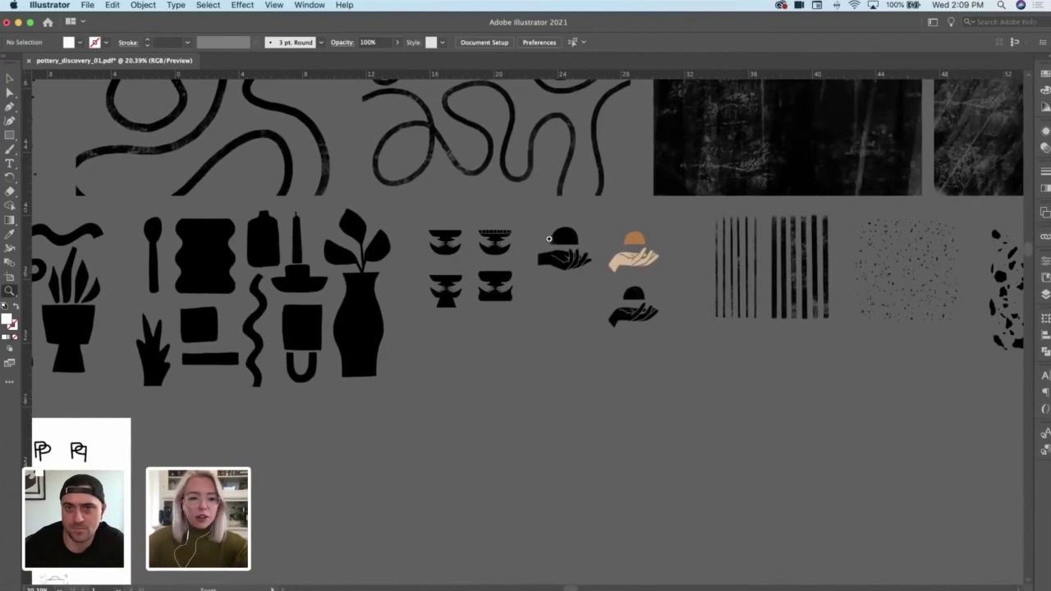
{"action": "scroll", "coordinate": [549, 238], "scroll_direction": "right", "scroll_amount": 7}
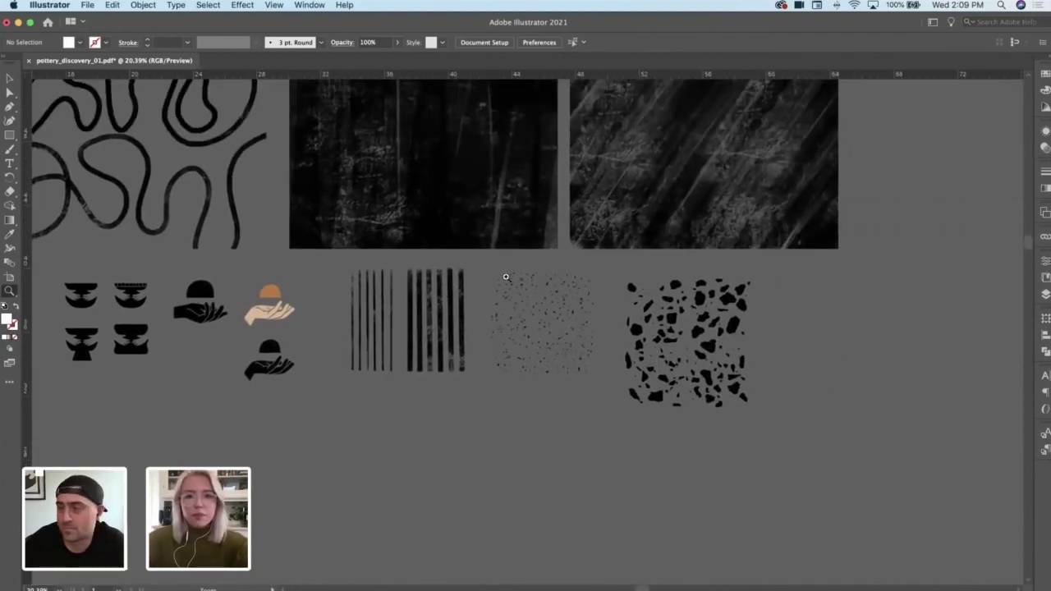
{"action": "scroll", "coordinate": [492, 283], "scroll_direction": "left", "scroll_amount": 3}
{"action": "scroll", "coordinate": [491, 284], "scroll_direction": "up", "scroll_amount": 6}
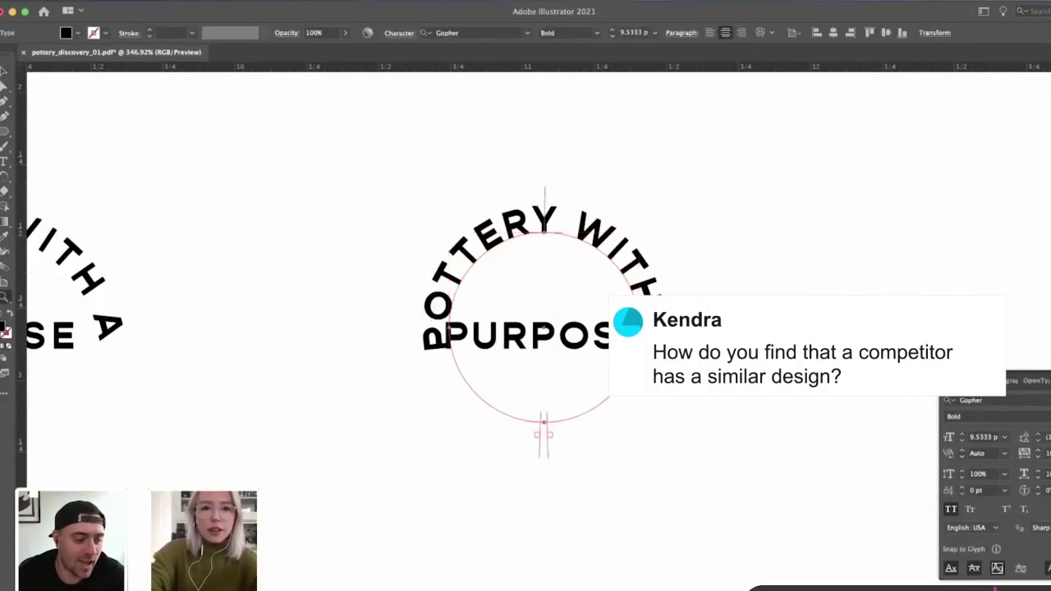
Step: Enlarge the circular "POTTERY WITH A" text around PURPOSE and match its lettering with the Eyedropper
{"action": "key", "text": "i"}
{"action": "left_click_drag", "start_coordinate": [644, 328], "coordinate": [667, 347]}
{"action": "left_click", "coordinate": [563, 347]}
{"action": "key", "text": "v"}
{"action": "key", "text": "super+shift+a"}
{"action": "left_click", "coordinate": [711, 287]}
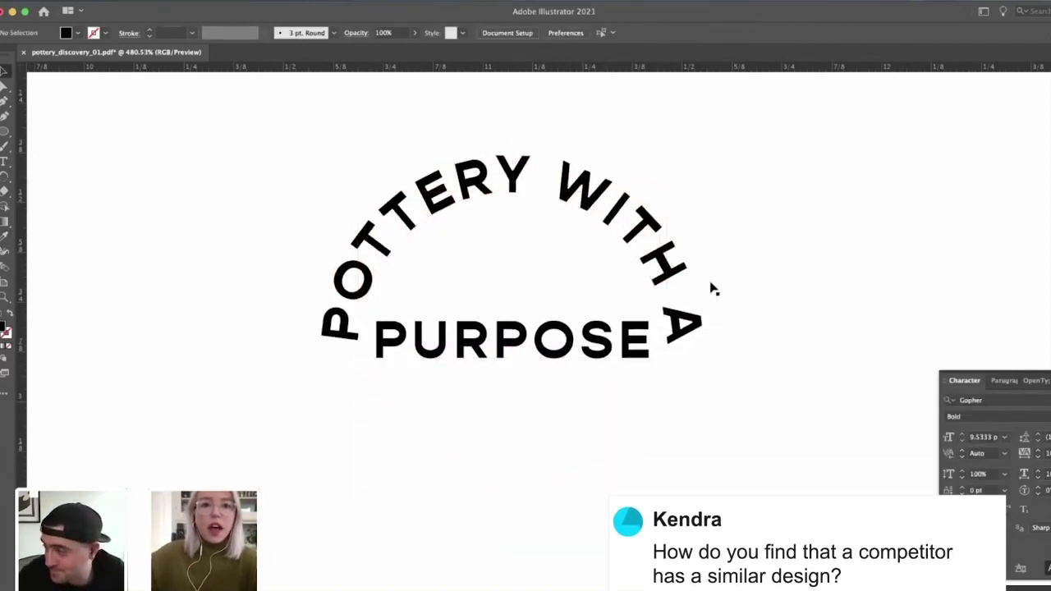
Step: Fit the arched "POTTERY WITH A" text and PURPOSE together so the arch's ends sit level with the word
{"action": "left_click", "coordinate": [683, 267]}
{"action": "key", "text": "super+shift+a"}
{"action": "key", "text": "z"}
{"action": "left_click_drag", "start_coordinate": [552, 304], "coordinate": [475, 328]}
{"action": "scroll", "coordinate": [475, 327], "scroll_direction": "up", "scroll_amount": 3}
{"action": "left_click", "coordinate": [598, 329]}
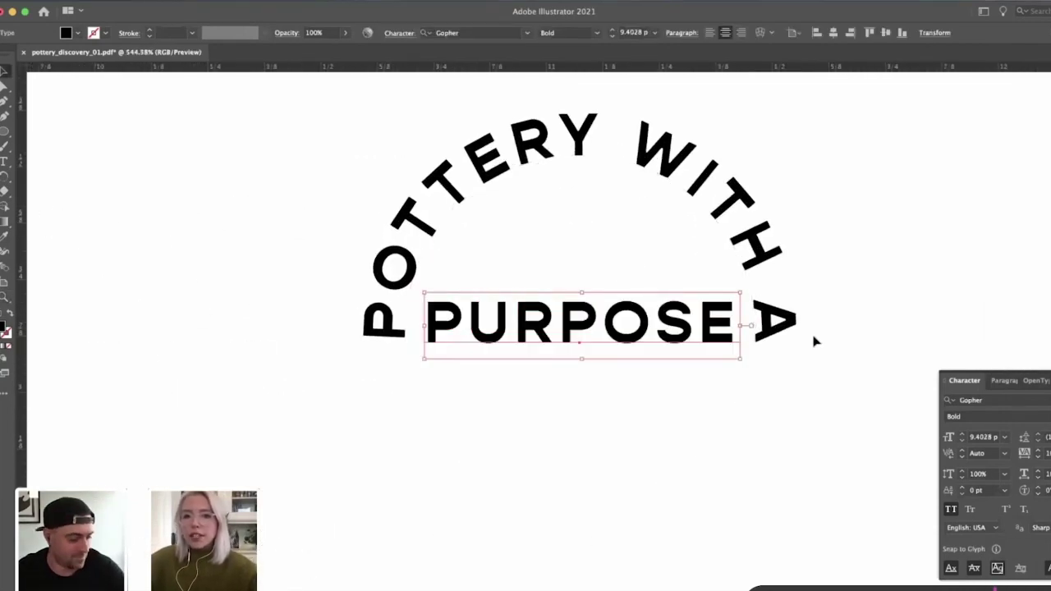
Step: Place a small 3 pt Montserrat text beneath the arched logo with DIY alone on its first line
{"action": "left_click_drag", "start_coordinate": [653, 256], "coordinate": [391, 312]}
{"action": "left_click_drag", "start_coordinate": [399, 429], "coordinate": [635, 302]}
{"action": "left_click_drag", "start_coordinate": [634, 303], "coordinate": [854, 265]}
{"action": "double_click", "coordinate": [645, 303]}
{"action": "left_click", "coordinate": [644, 303]}
{"action": "key", "text": "Return"}
{"action": "type", "text": "P"}
{"action": "key", "text": "BackSpace"}
{"action": "key", "text": "BackSpace"}
{"action": "key", "text": "Right"}
{"action": "key", "text": "Return"}
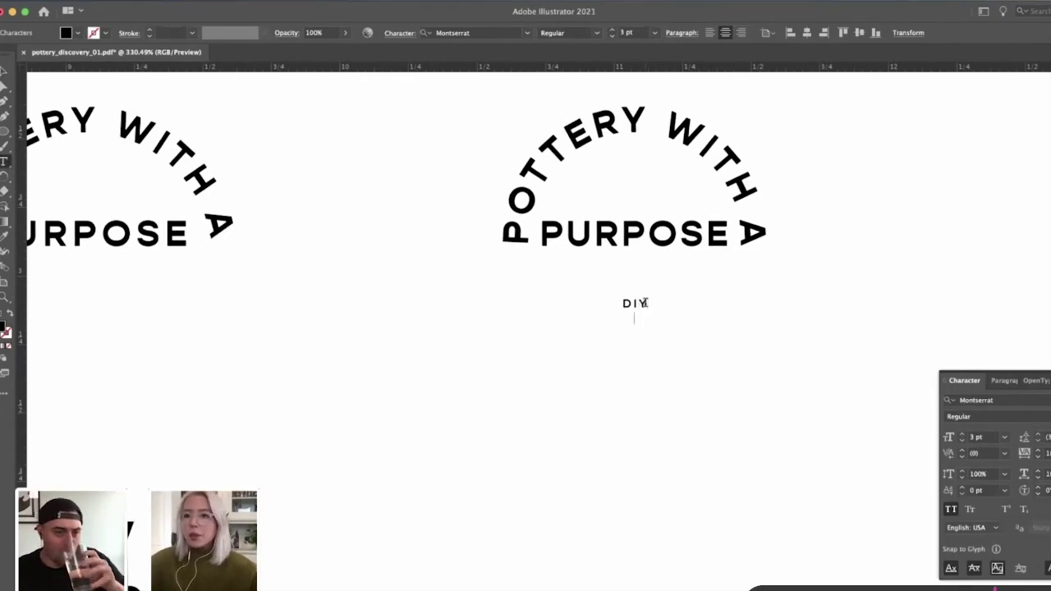
Step: Add POTTERY and KITS as separate centred lines under DIY
{"action": "type", "text": "POTTERY"}
{"action": "key", "text": "Return"}
{"action": "type", "text": "KITS"}
{"action": "key", "text": "Escape"}
Step: Move the three-line "DIY POTTERY KITS" text inside the arch, centred above PURPOSE
{"action": "left_click", "coordinate": [736, 322]}
{"action": "left_click_drag", "start_coordinate": [736, 322], "coordinate": [640, 427]}
{"action": "left_click_drag", "start_coordinate": [550, 433], "coordinate": [547, 297]}
{"action": "scroll", "coordinate": [547, 298], "scroll_direction": "up", "scroll_amount": 2}
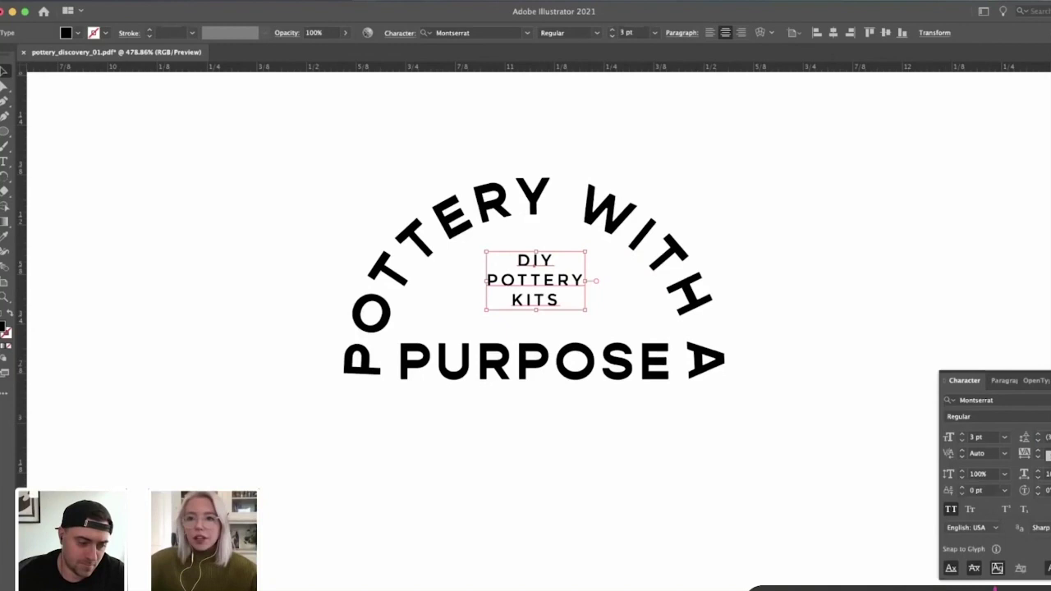
Step: Set the leading of the three-line DIY POTTERY KITS tagline to 4 pt
{"action": "type", "text": "0"}
{"action": "key", "text": "Return"}
{"action": "left_click", "coordinate": [537, 275]}
{"action": "left_click", "coordinate": [546, 261]}
{"action": "left_click", "coordinate": [1048, 437]}
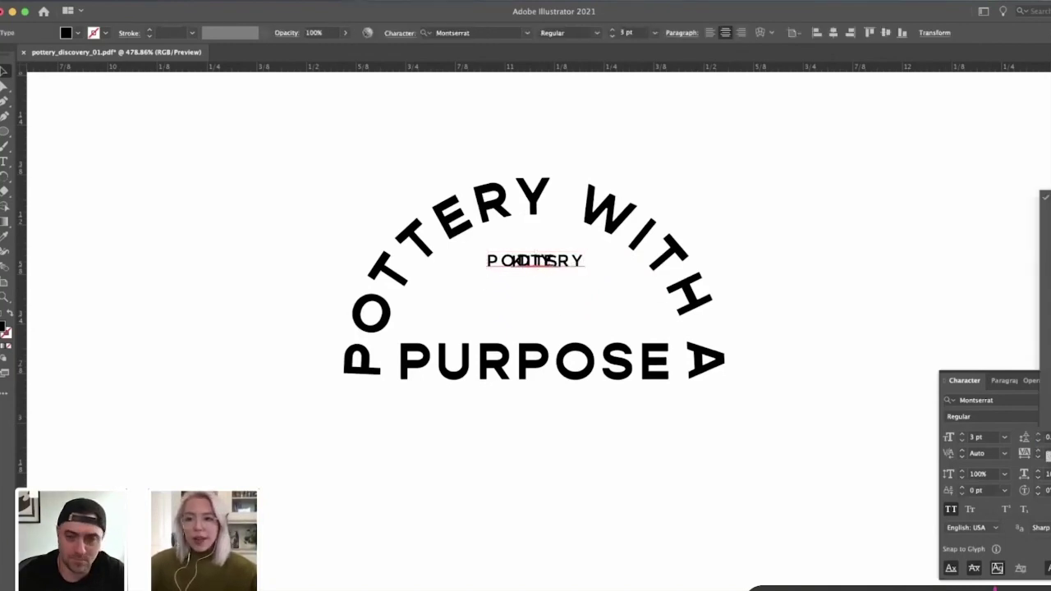
{"action": "left_click", "coordinate": [1044, 205]}
{"action": "left_click", "coordinate": [1047, 437]}
{"action": "type", "text": "4"}
{"action": "key", "text": "Return"}
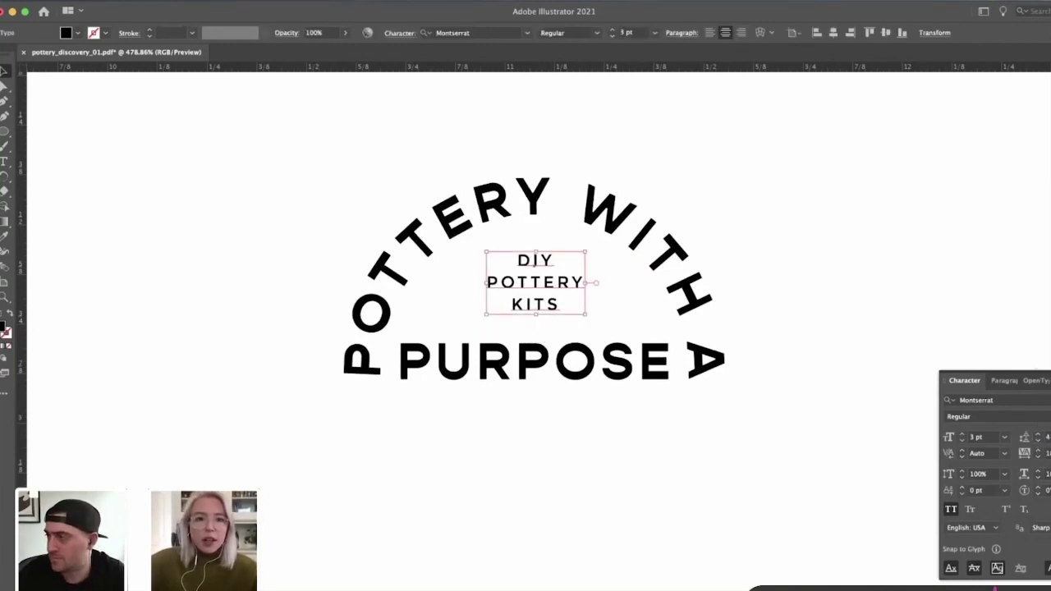
Step: Nudge the three-line tagline slightly down inside the arch
{"action": "left_click", "coordinate": [985, 323]}
{"action": "left_click_drag", "start_coordinate": [549, 284], "coordinate": [550, 290]}
{"action": "left_click", "coordinate": [588, 291]}
{"action": "left_click", "coordinate": [836, 248]}
Step: Join POTTERY and KITS on one line so the tagline has two lines beneath the arch
{"action": "key", "text": "z"}
{"action": "left_click_drag", "start_coordinate": [833, 246], "coordinate": [895, 274]}
{"action": "key", "text": "t"}
{"action": "left_click", "coordinate": [678, 276]}
{"action": "key", "text": "BackSpace"}
{"action": "left_click", "coordinate": [915, 255], "text": "super"}
Step: Draw a horizontal divider line between the tagline and PURPOSE and give it a thinner stroke
{"action": "key", "text": "backslash"}
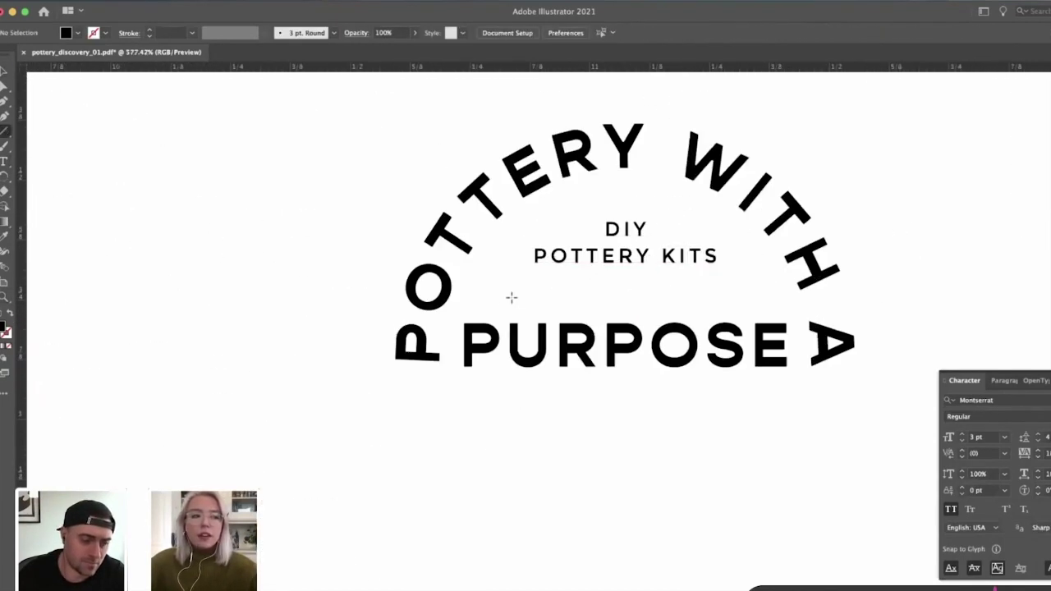
{"action": "left_click_drag", "start_coordinate": [482, 293], "coordinate": [764, 293]}
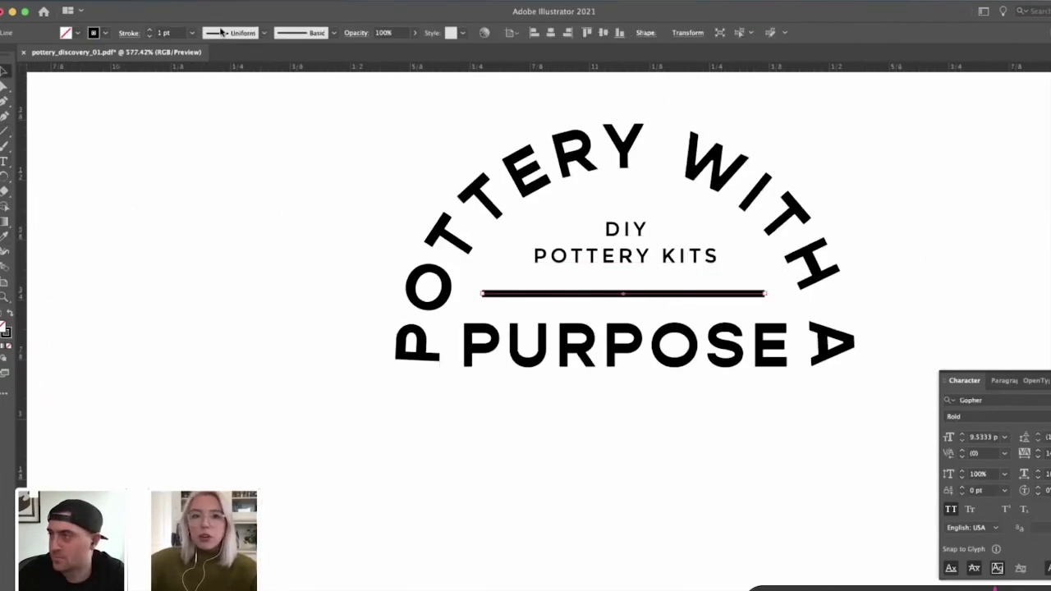
{"action": "left_click", "coordinate": [192, 33]}
{"action": "left_click", "coordinate": [216, 59]}
{"action": "left_click", "coordinate": [246, 187]}
Step: Reposition the two-line tagline in the space between the arch and the divider line
{"action": "key", "text": "z"}
{"action": "left_click_drag", "start_coordinate": [255, 192], "coordinate": [341, 200]}
{"action": "left_click", "coordinate": [711, 247], "text": "super"}
{"action": "scroll", "coordinate": [841, 245], "scroll_direction": "right", "scroll_amount": 3}
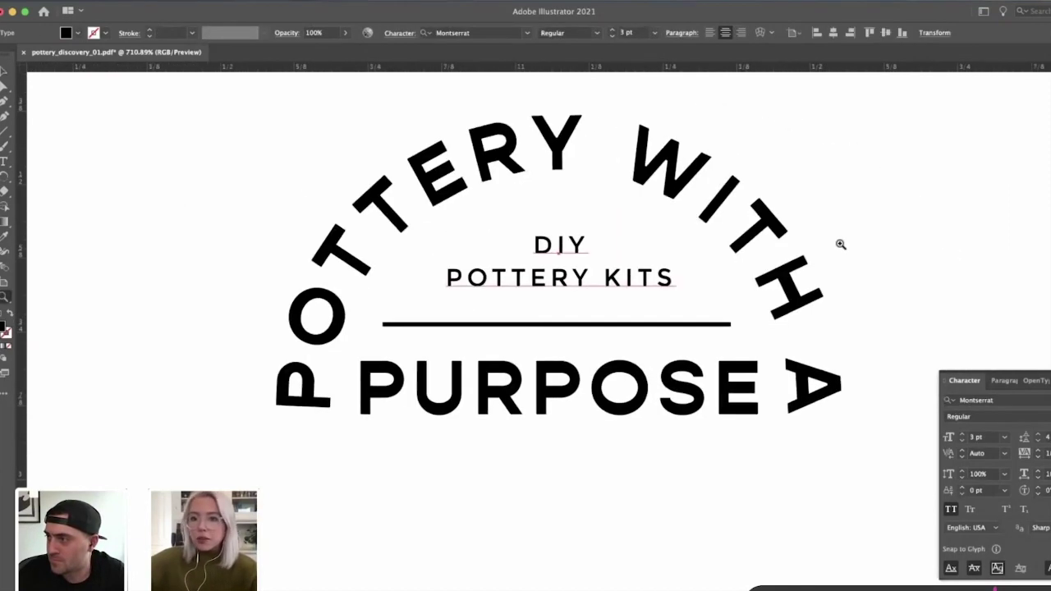
{"action": "key", "text": "v"}
{"action": "left_click_drag", "start_coordinate": [543, 273], "coordinate": [590, 269]}
{"action": "scroll", "coordinate": [610, 306], "scroll_direction": "right", "scroll_amount": 1}
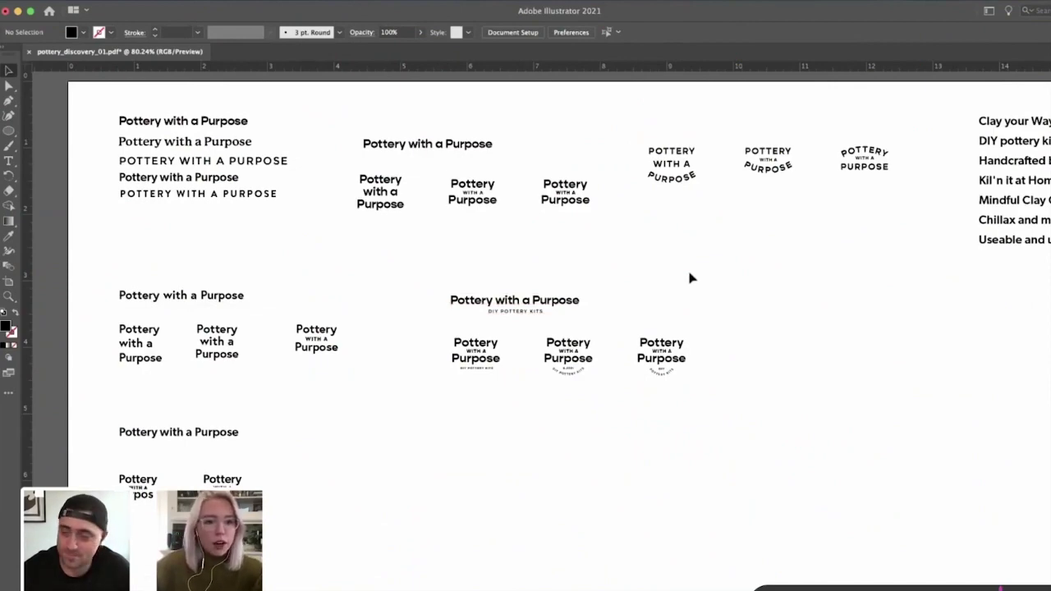
Step: Examine the logo lockup variations and the artboard of typeface options for Pottery with a Purpose
{"action": "key", "text": "z"}
{"action": "left_click_drag", "start_coordinate": [713, 263], "coordinate": [625, 286]}
{"action": "key", "text": "space"}
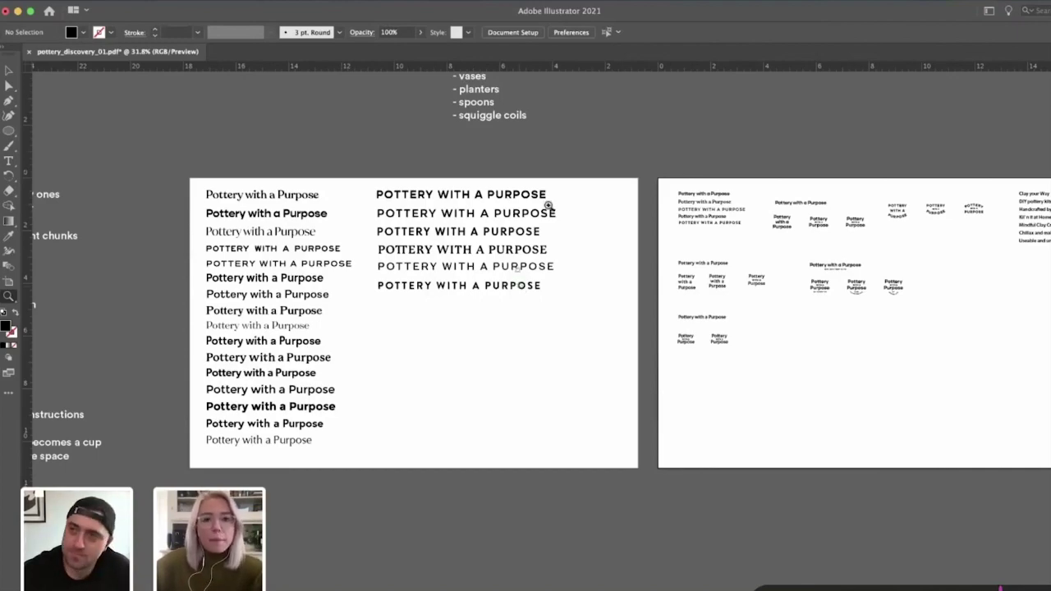
{"action": "key", "text": "v"}
{"action": "key", "text": "space"}
{"action": "left_click_drag", "start_coordinate": [570, 157], "coordinate": [586, 242]}
{"action": "key", "text": "z"}
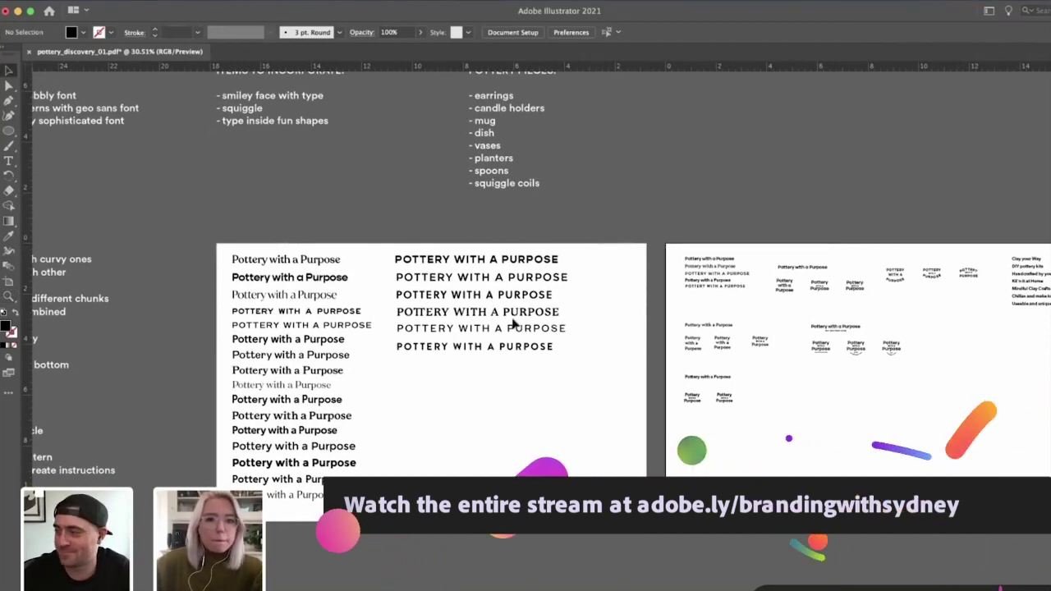
{"action": "left_click", "coordinate": [389, 470]}
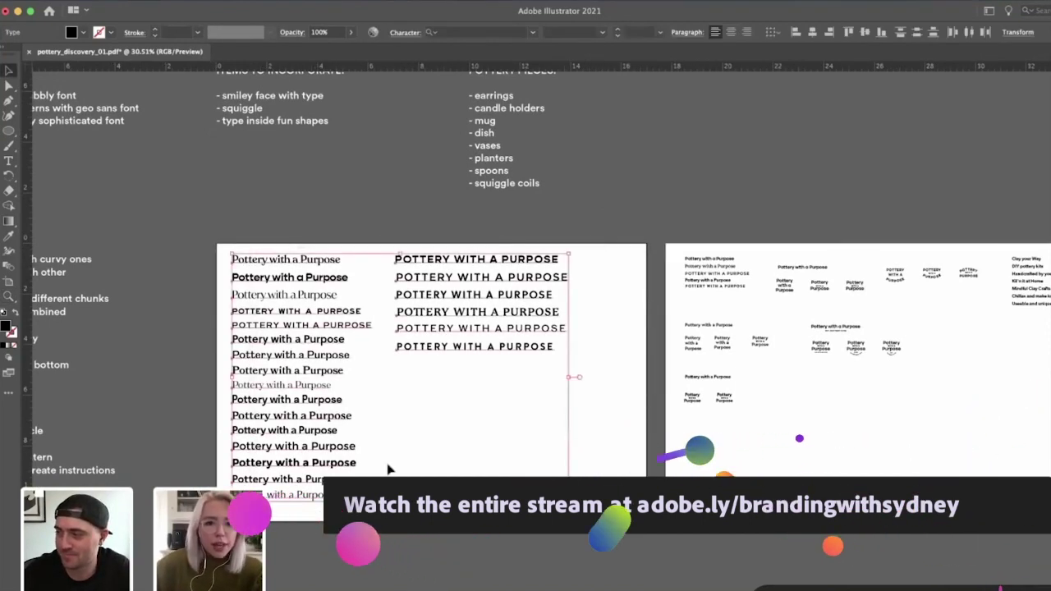
{"action": "left_click", "coordinate": [544, 424]}
{"action": "left_click_drag", "start_coordinate": [545, 425], "coordinate": [461, 405]}
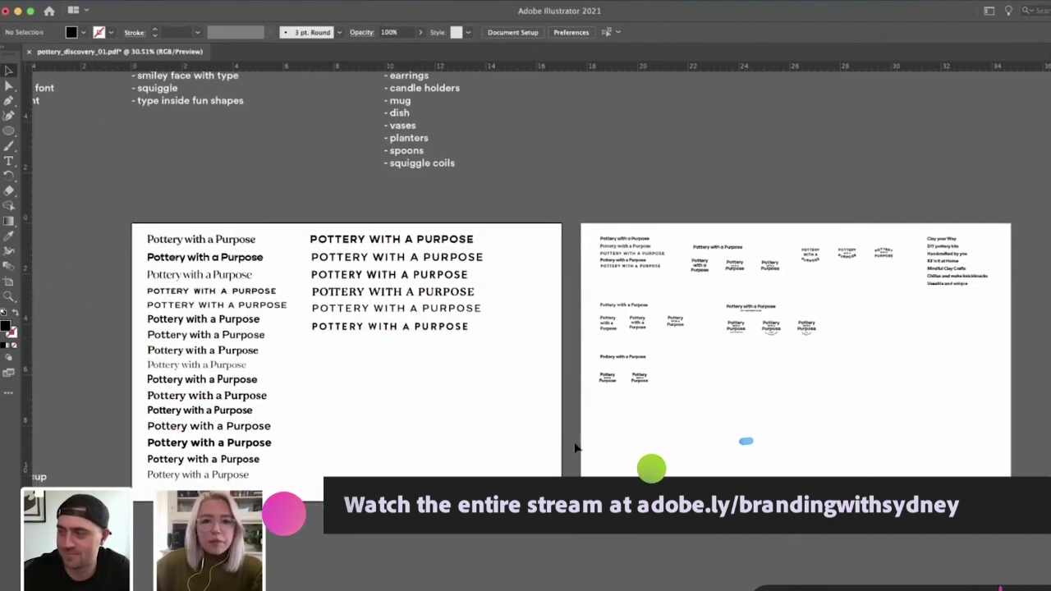
{"action": "scroll", "coordinate": [575, 448], "scroll_direction": "down", "scroll_amount": 2}
{"action": "scroll", "coordinate": [575, 448], "scroll_direction": "right", "scroll_amount": 2}
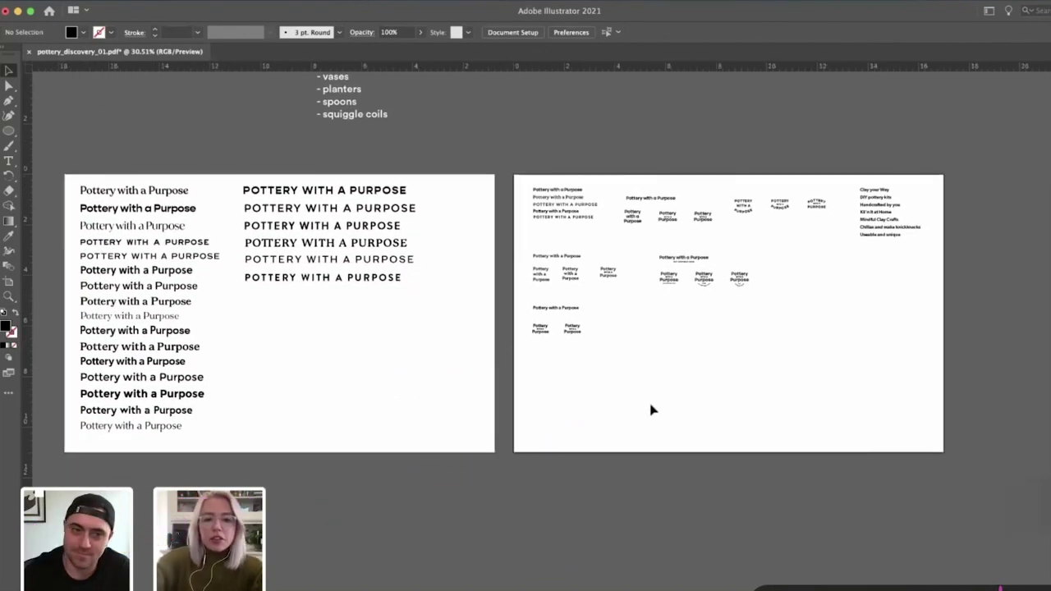
Step: Try to duplicate the logo variations artboard alongside the original
{"action": "key", "text": "shift+o"}
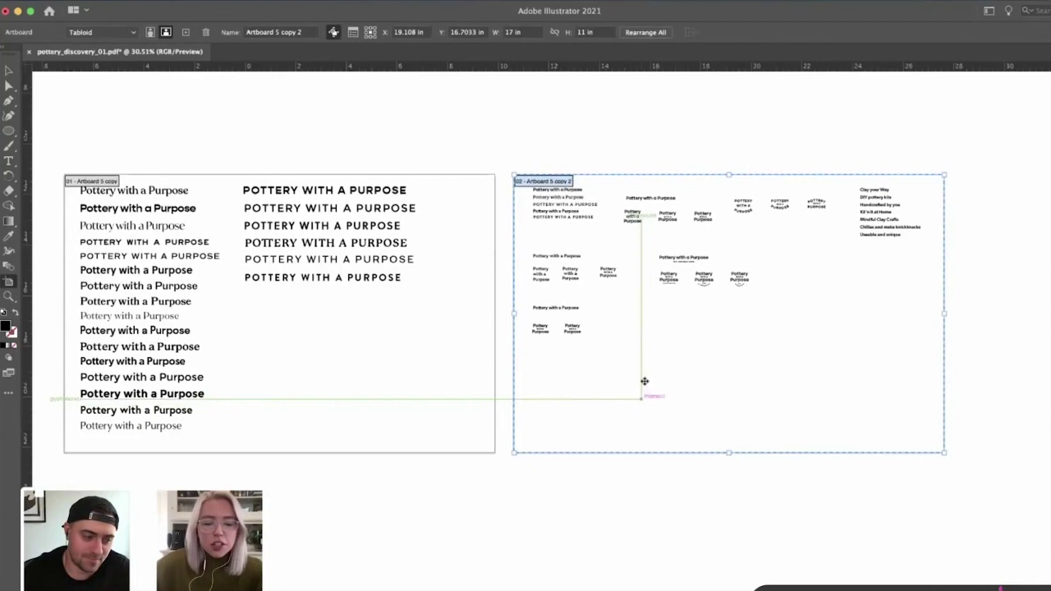
{"action": "left_click_drag", "start_coordinate": [648, 364], "coordinate": [413, 357]}
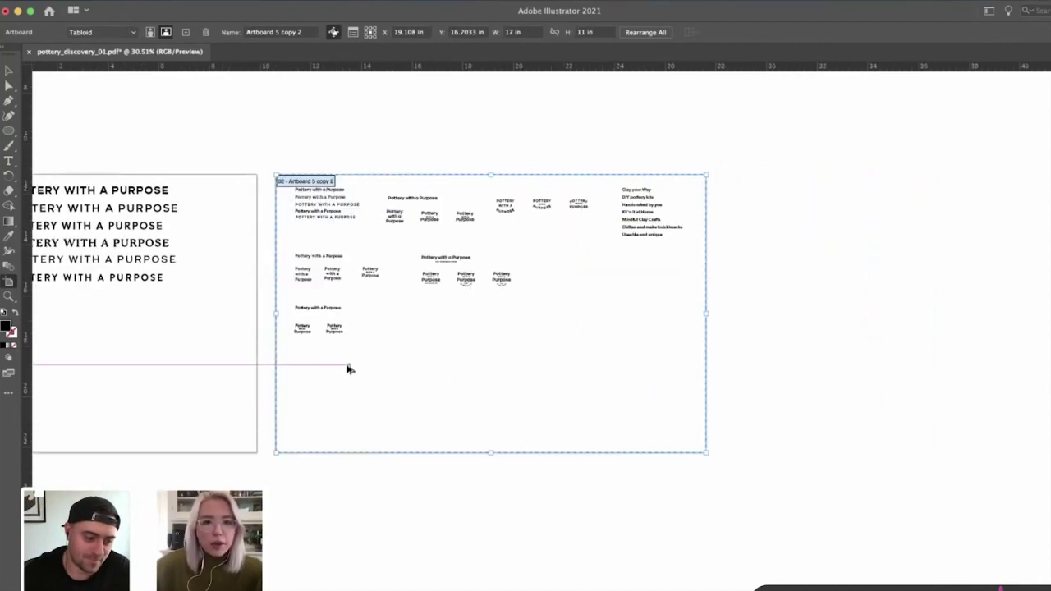
{"action": "left_click_drag", "start_coordinate": [347, 368], "coordinate": [790, 345]}
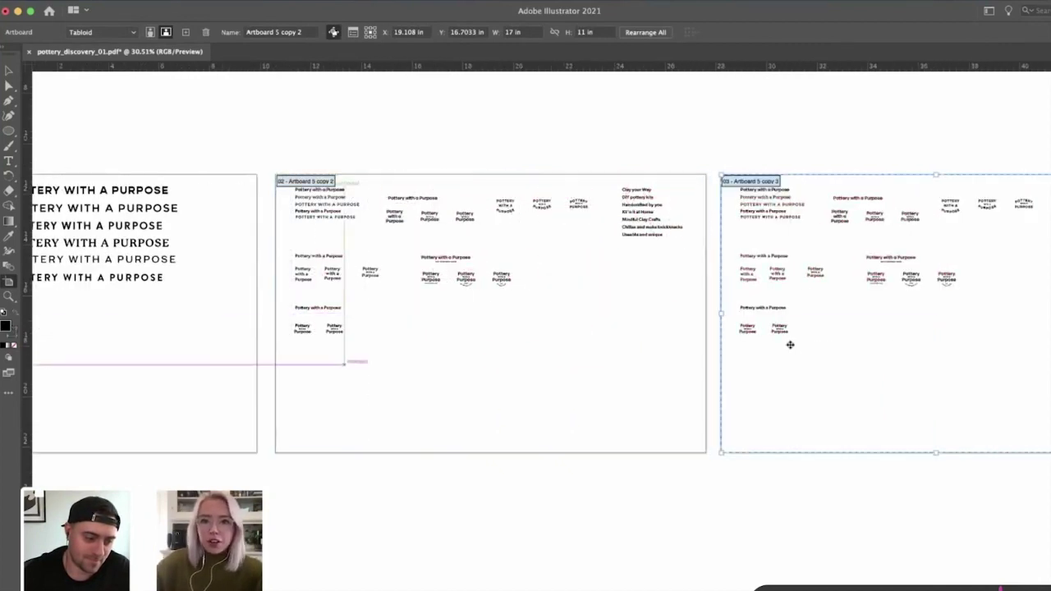
{"action": "key", "text": "super+z"}
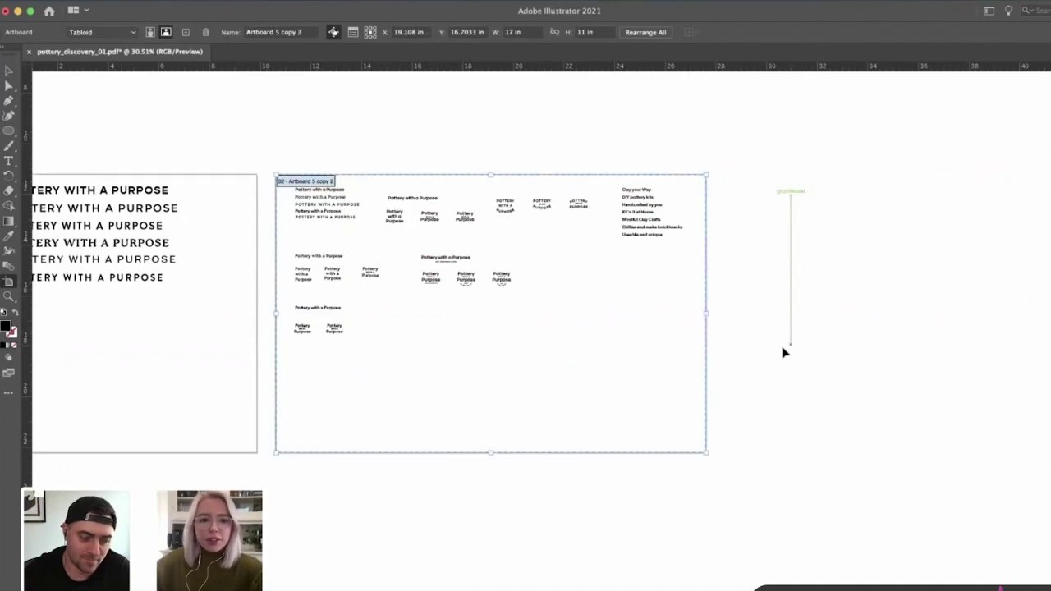
{"action": "key", "text": "v"}
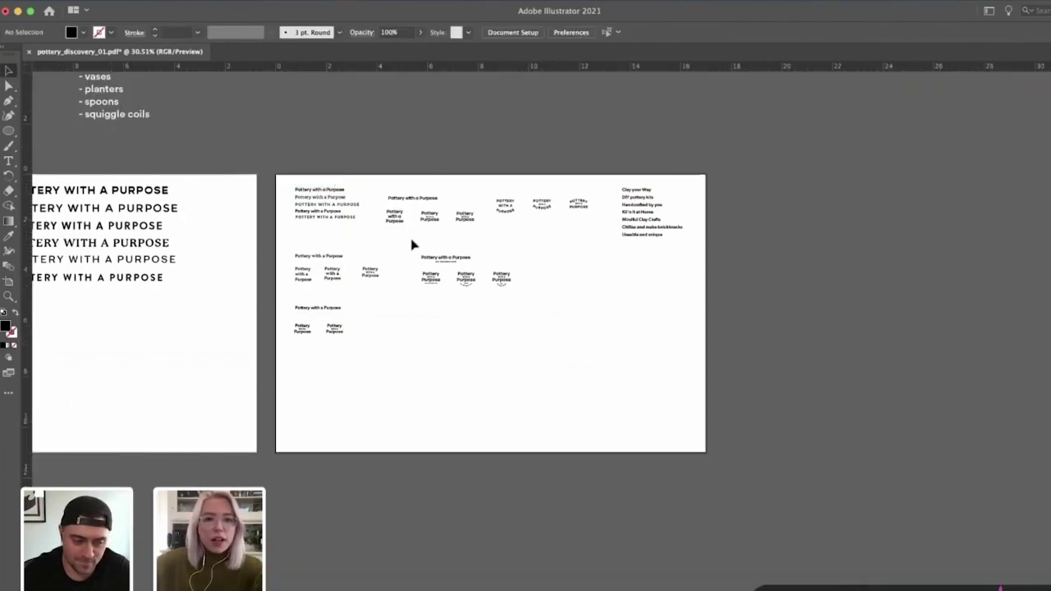
{"action": "left_click_drag", "start_coordinate": [410, 240], "coordinate": [813, 276]}
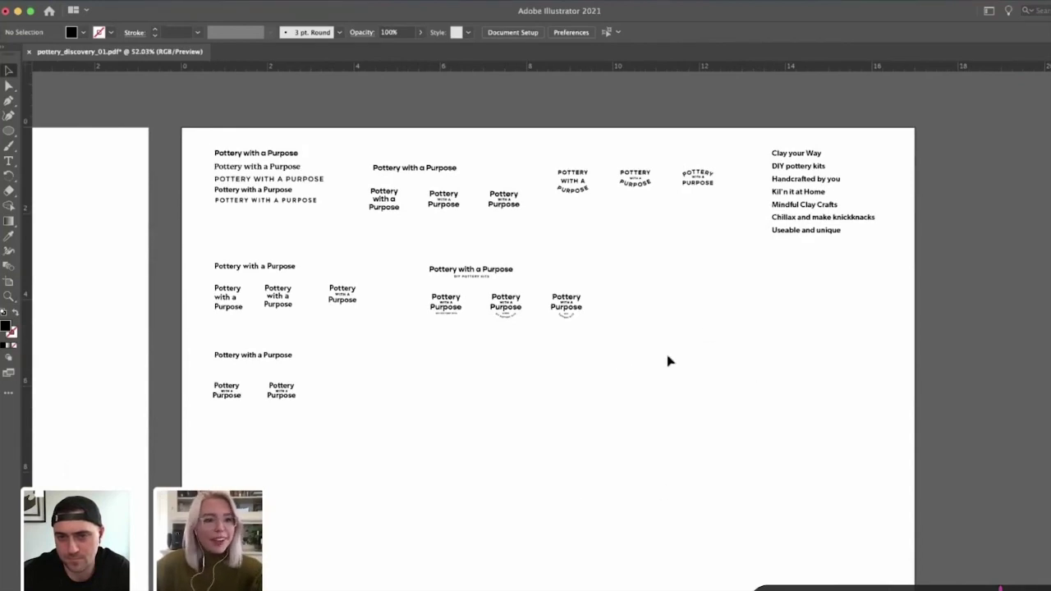
{"action": "left_click_drag", "start_coordinate": [692, 348], "coordinate": [523, 323]}
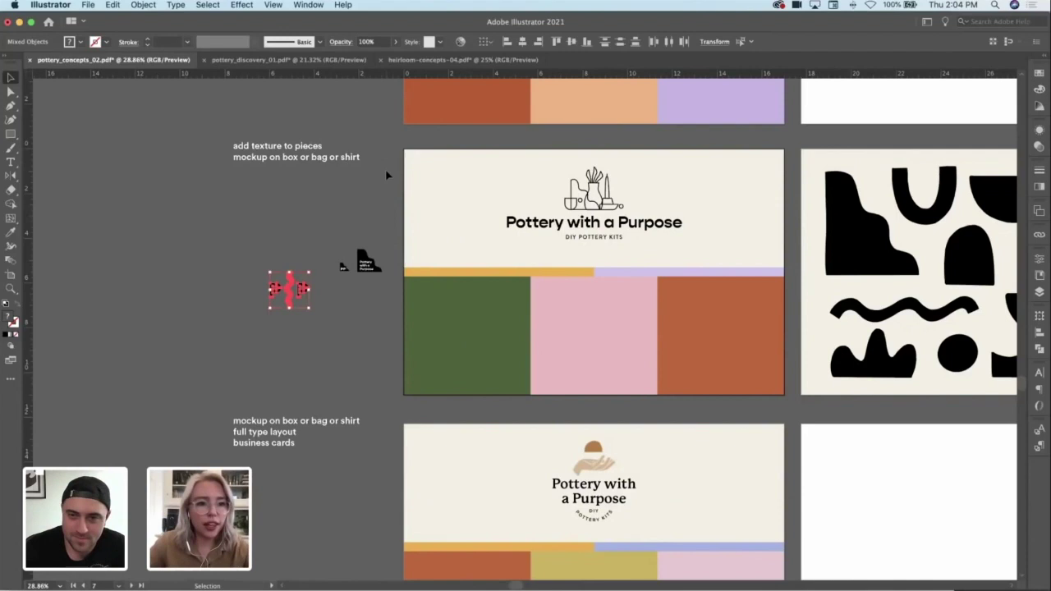
Step: Enlarge the two black stepped-shape marks beside the line-art pottery concept artboard
{"action": "scroll", "coordinate": [378, 193], "scroll_direction": "right", "scroll_amount": 2}
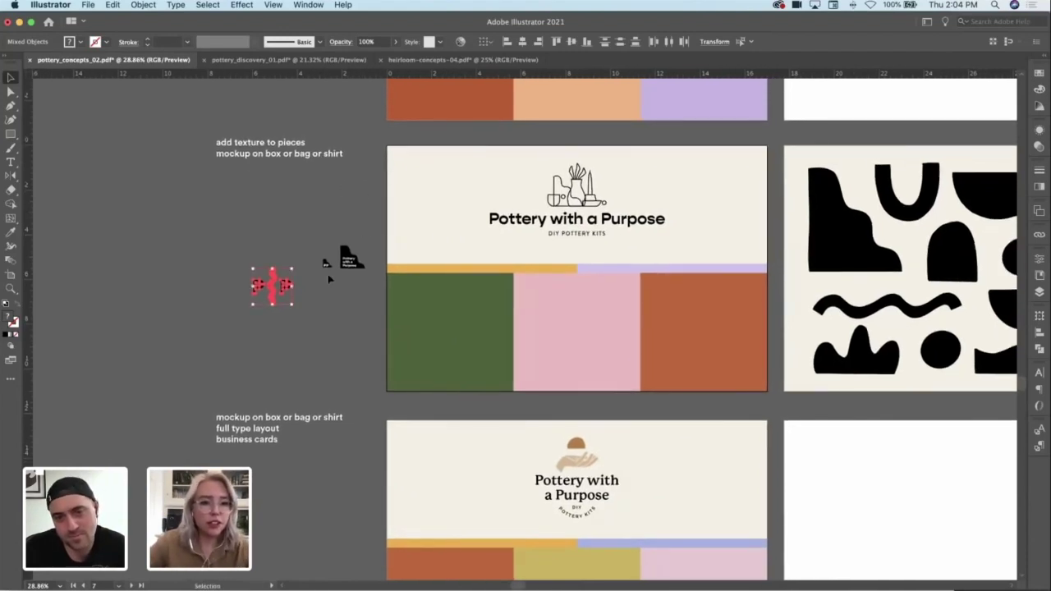
{"action": "left_click_drag", "start_coordinate": [319, 271], "coordinate": [341, 222]}
{"action": "left_click", "coordinate": [364, 305]}
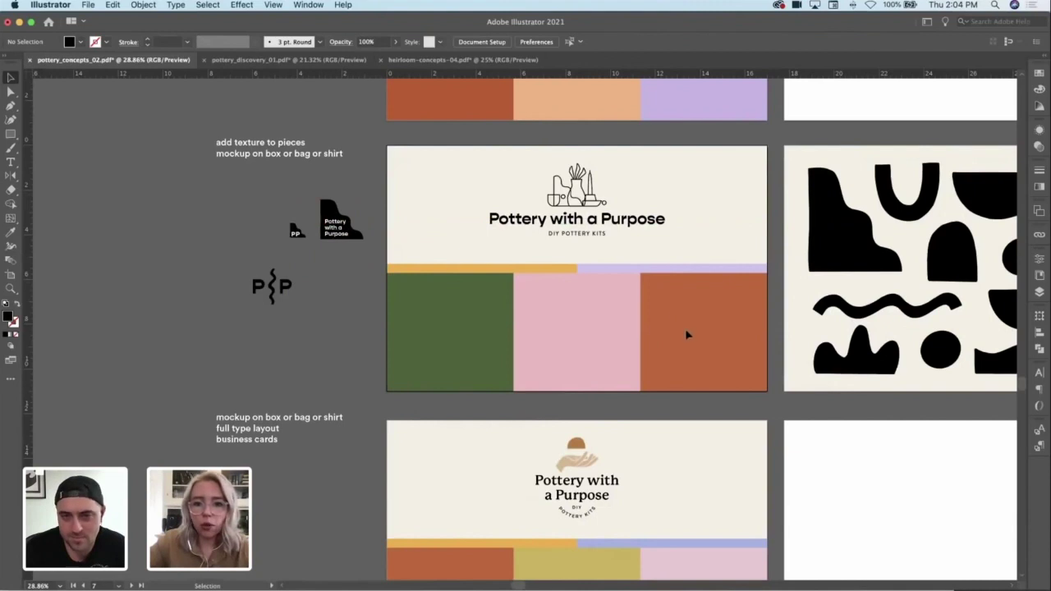
Step: Review the line-art pottery concept artboard, its colour blocks and the stepped-shape marks beside it
{"action": "key", "text": "super+space"}
{"action": "left_click_drag", "start_coordinate": [429, 276], "coordinate": [461, 264]}
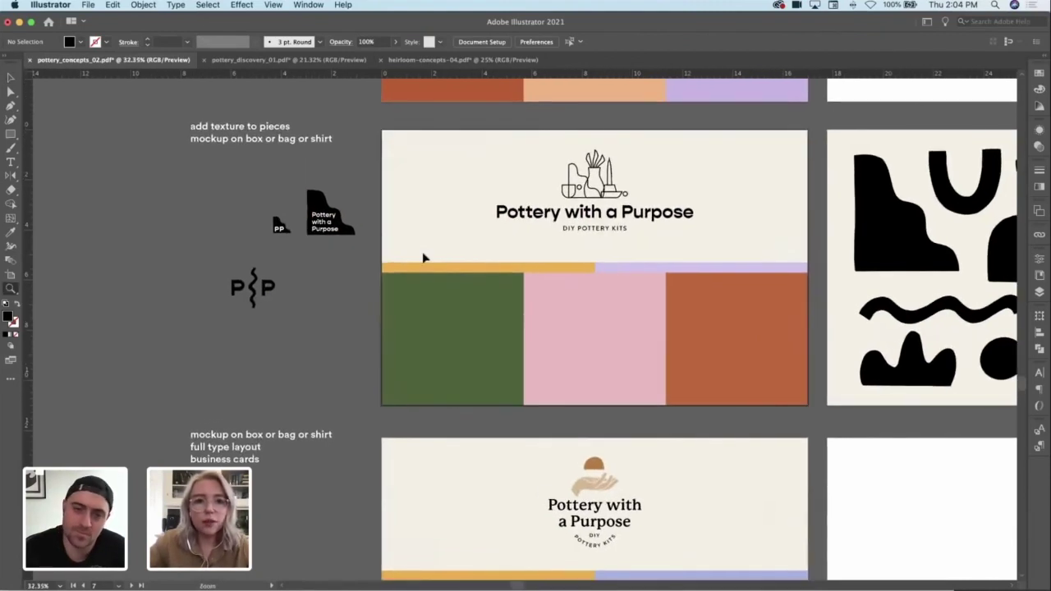
{"action": "key", "text": "space"}
{"action": "left_click_drag", "start_coordinate": [406, 198], "coordinate": [376, 348]}
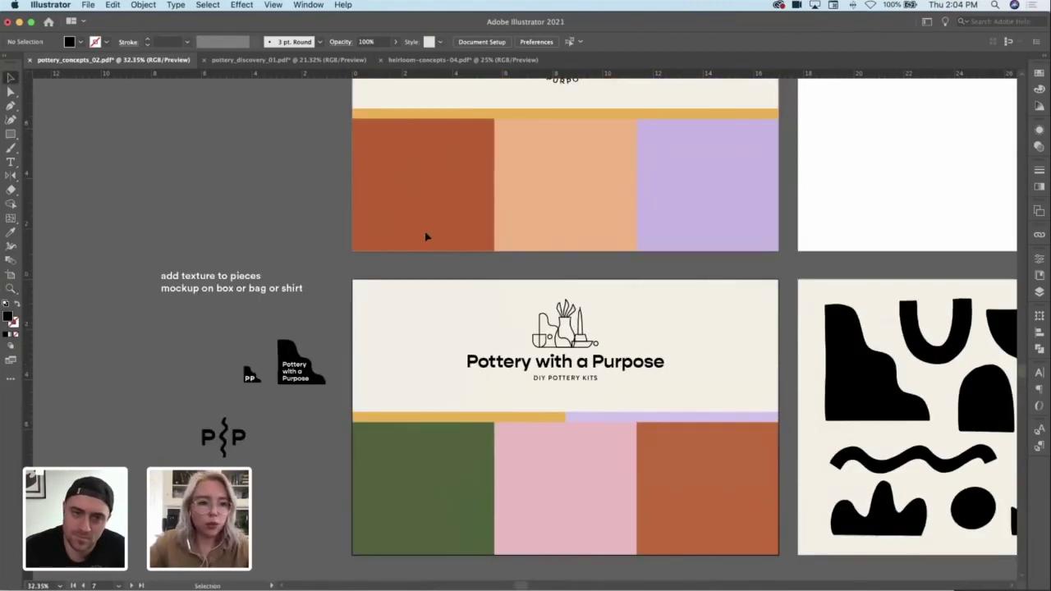
{"action": "scroll", "coordinate": [432, 206], "scroll_direction": "down", "scroll_amount": 3}
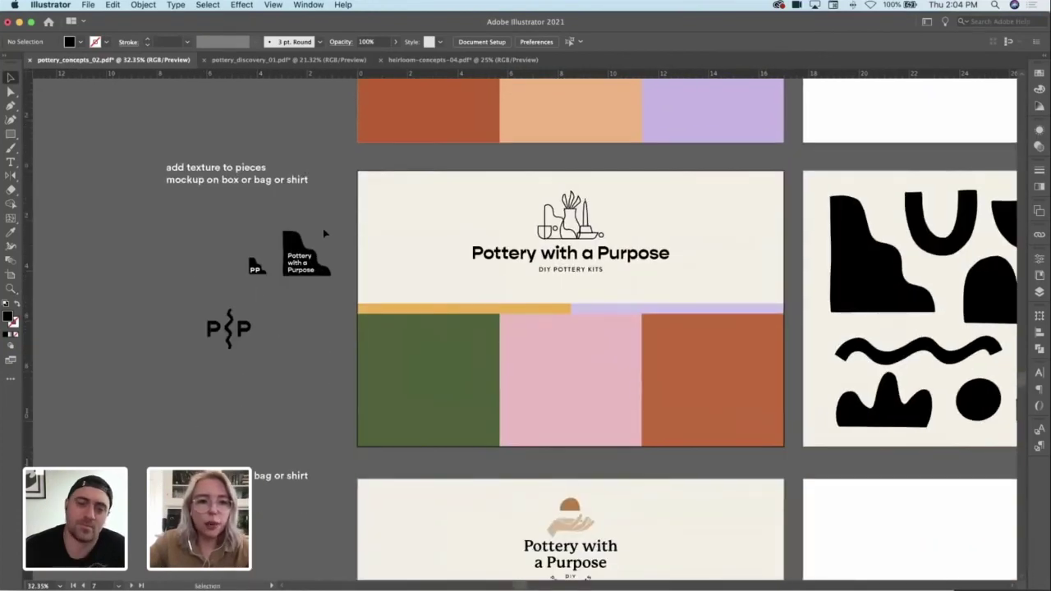
{"action": "left_click_drag", "start_coordinate": [335, 228], "coordinate": [327, 212]}
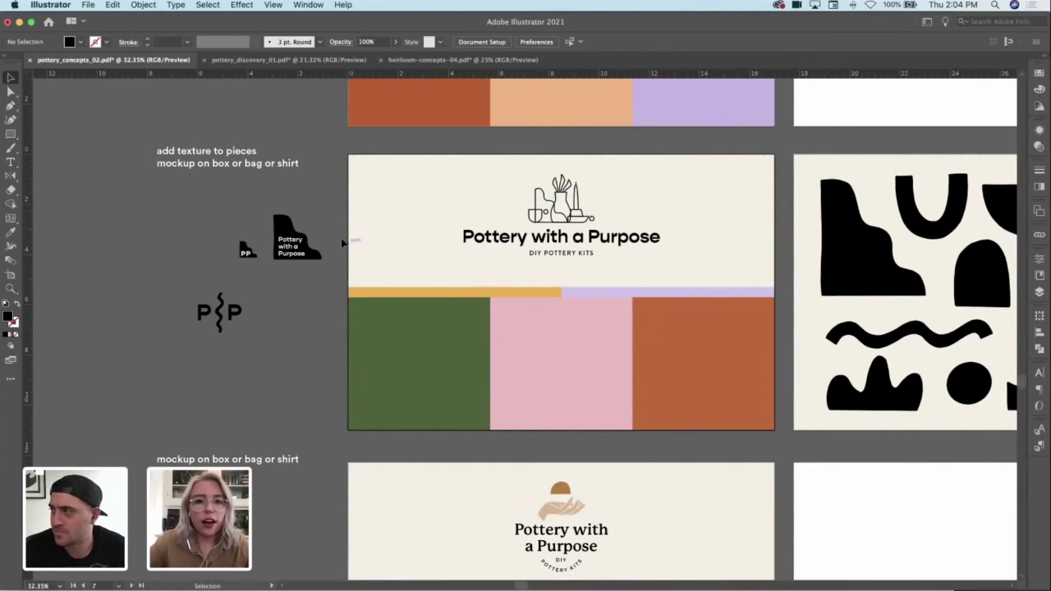
{"action": "left_click", "coordinate": [293, 255]}
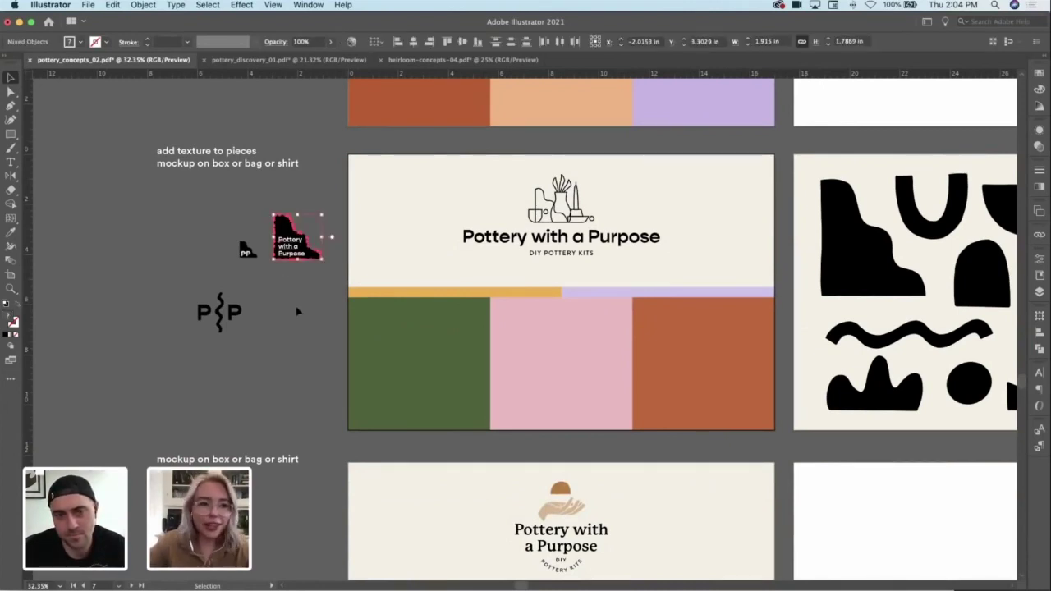
Step: Examine the colour palette options on the swatches artboard
{"action": "key", "text": "z"}
{"action": "left_click_drag", "start_coordinate": [382, 297], "coordinate": [329, 297]}
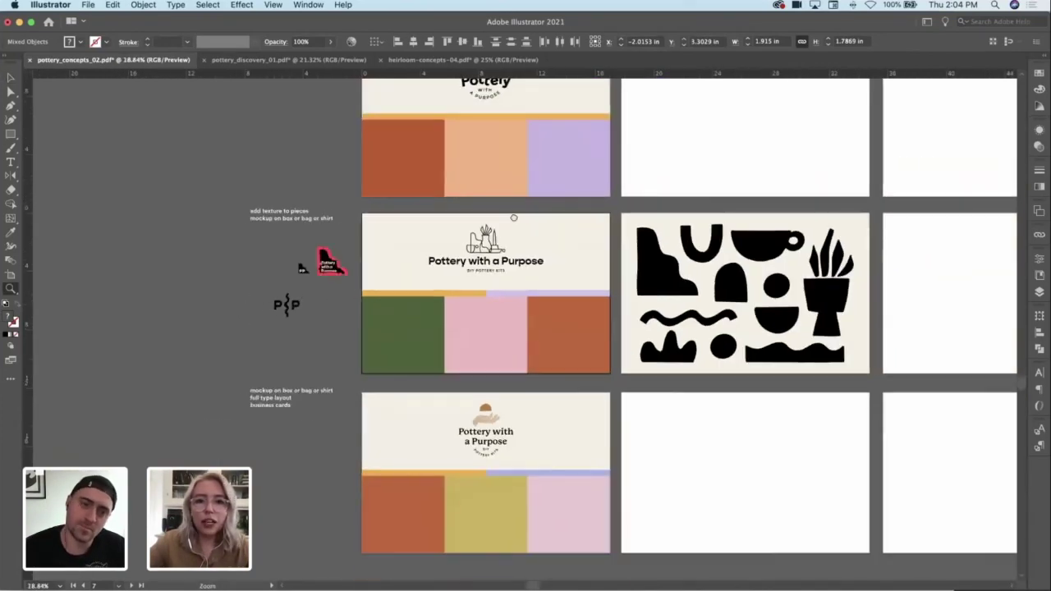
{"action": "left_click_drag", "start_coordinate": [514, 216], "coordinate": [336, 433]}
{"action": "left_click_drag", "start_coordinate": [737, 143], "coordinate": [572, 319]}
{"action": "left_click_drag", "start_coordinate": [623, 284], "coordinate": [803, 238]}
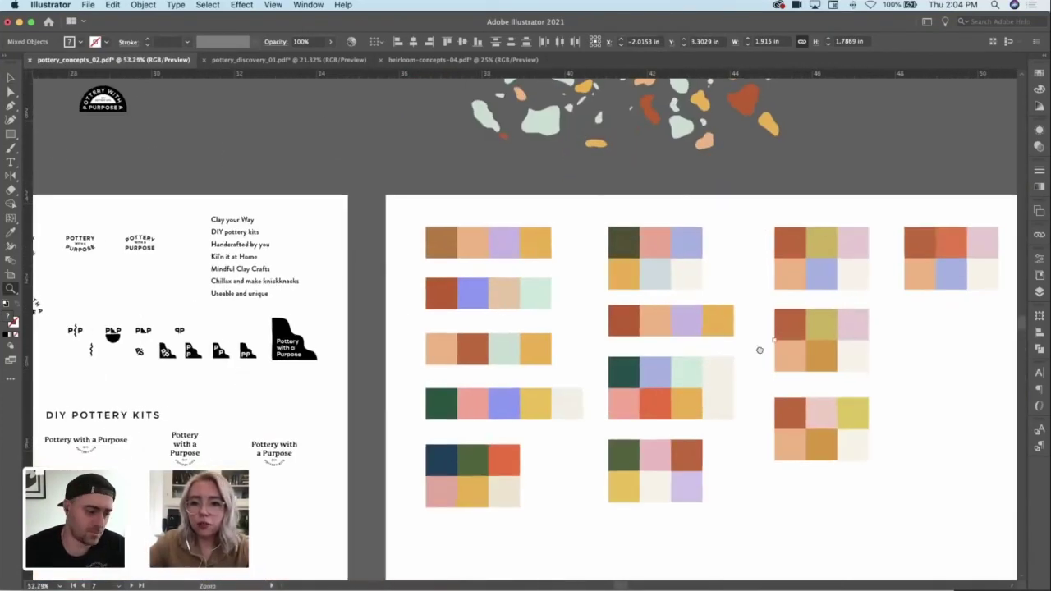
{"action": "left_click_drag", "start_coordinate": [730, 381], "coordinate": [594, 288]}
{"action": "scroll", "coordinate": [595, 288], "scroll_direction": "up", "scroll_amount": 2}
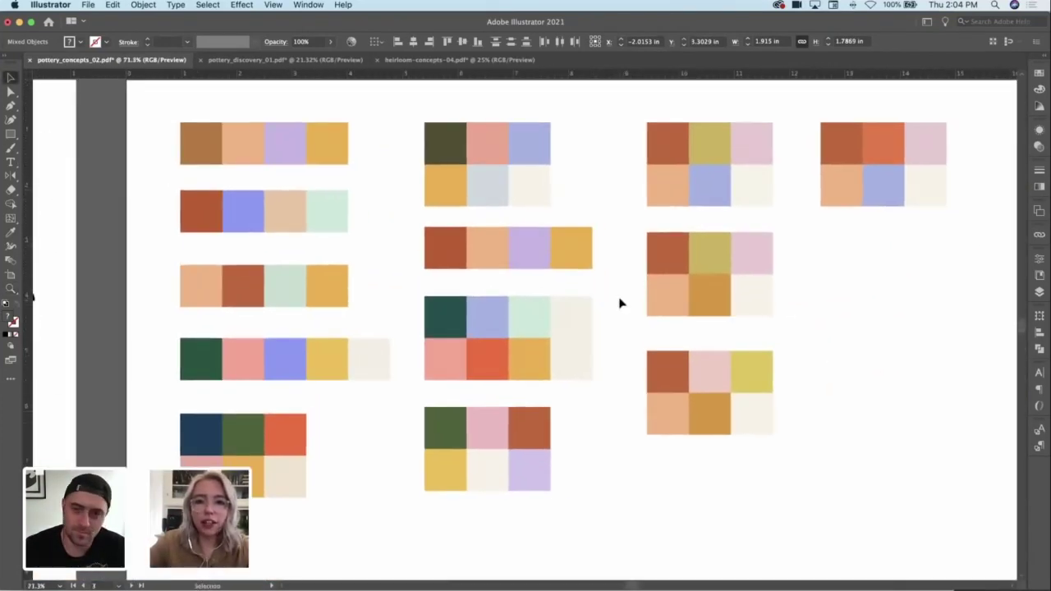
{"action": "left_click", "coordinate": [618, 302]}
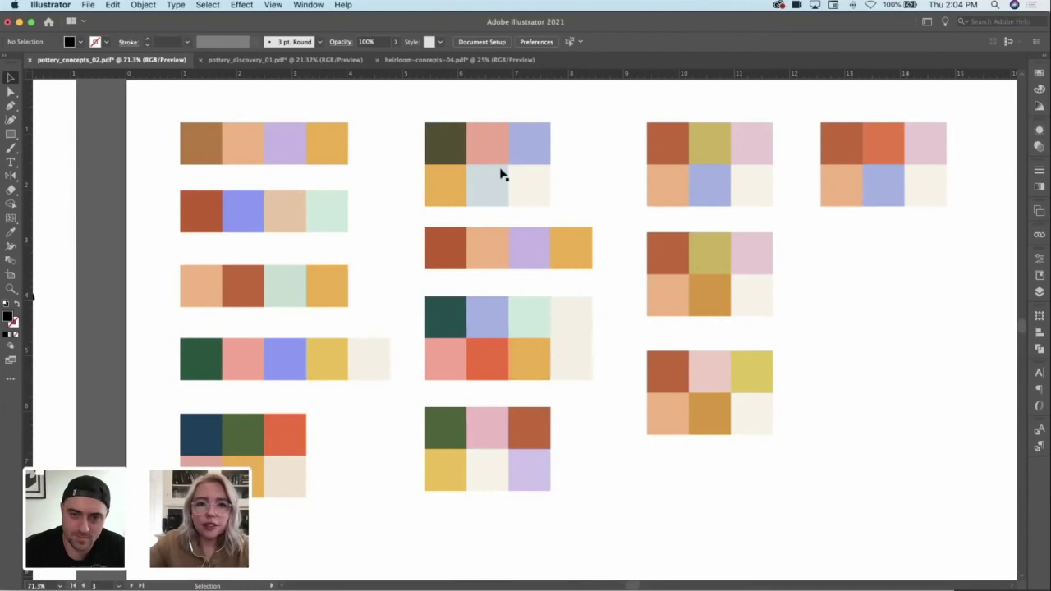
Step: Try the salmon-pink swatch from the olive palette against the orange and yellow swatches of the dark teal palette
{"action": "left_click_drag", "start_coordinate": [501, 152], "coordinate": [521, 364]}
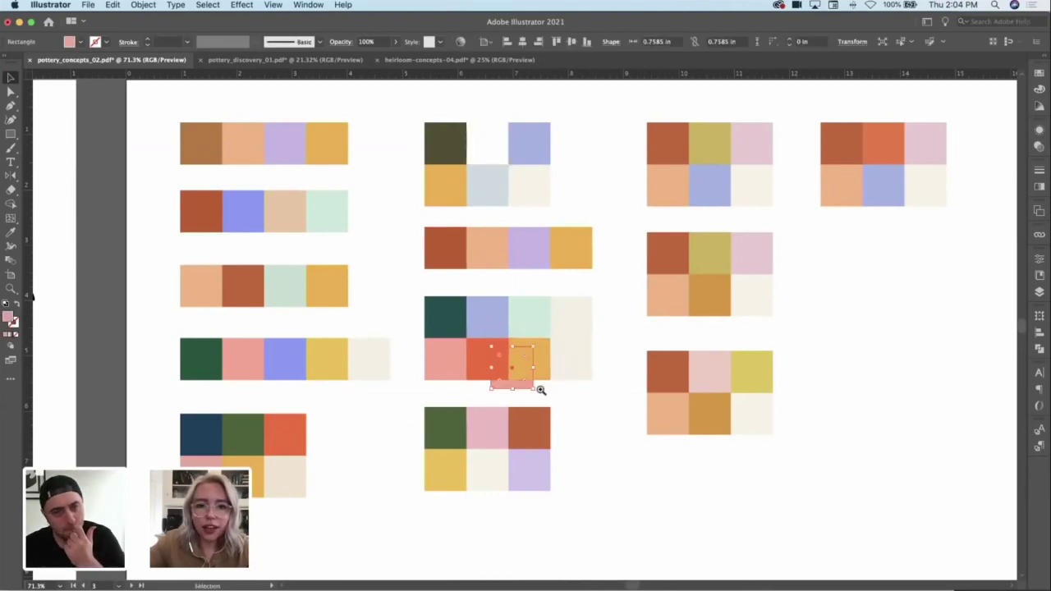
{"action": "scroll", "coordinate": [538, 386], "scroll_direction": "up", "scroll_amount": 3}
{"action": "key", "text": "super+shift+bracketright"}
{"action": "left_click", "coordinate": [638, 422]}
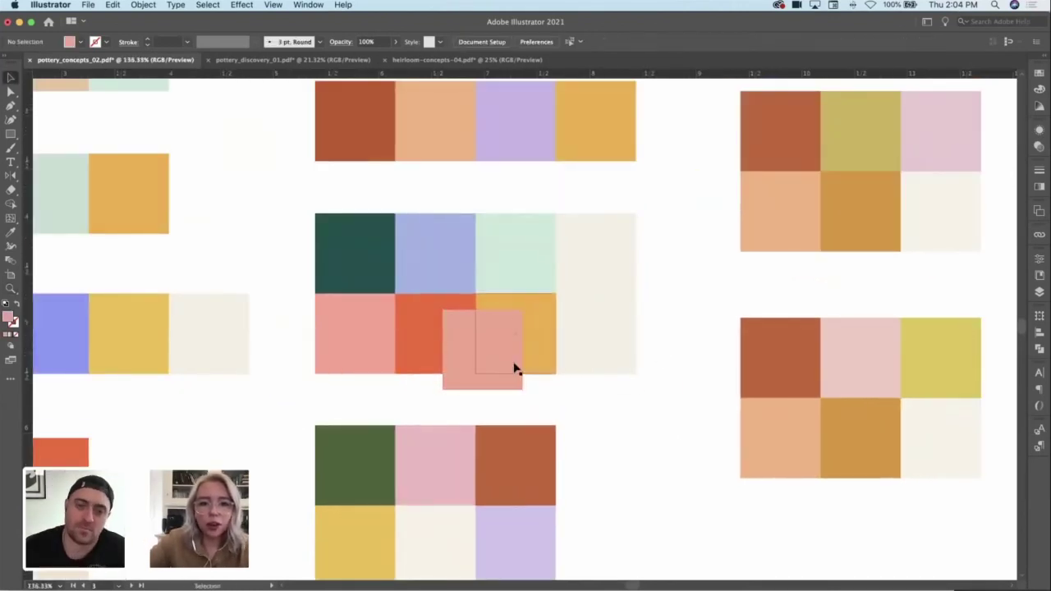
{"action": "left_click_drag", "start_coordinate": [490, 334], "coordinate": [471, 353]}
{"action": "key", "text": "super+shift+bracketleft"}
{"action": "key", "text": "z"}
{"action": "left_click_drag", "start_coordinate": [572, 342], "coordinate": [386, 356]}
{"action": "key", "text": "super+z"}
{"action": "key", "text": "super+z"}
Step: Convert the "Pottery with a Purpose" text in the larger stepped-shape mark to outlines
{"action": "left_click_drag", "start_coordinate": [386, 383], "coordinate": [657, 123]}
{"action": "left_click_drag", "start_coordinate": [389, 431], "coordinate": [714, 234]}
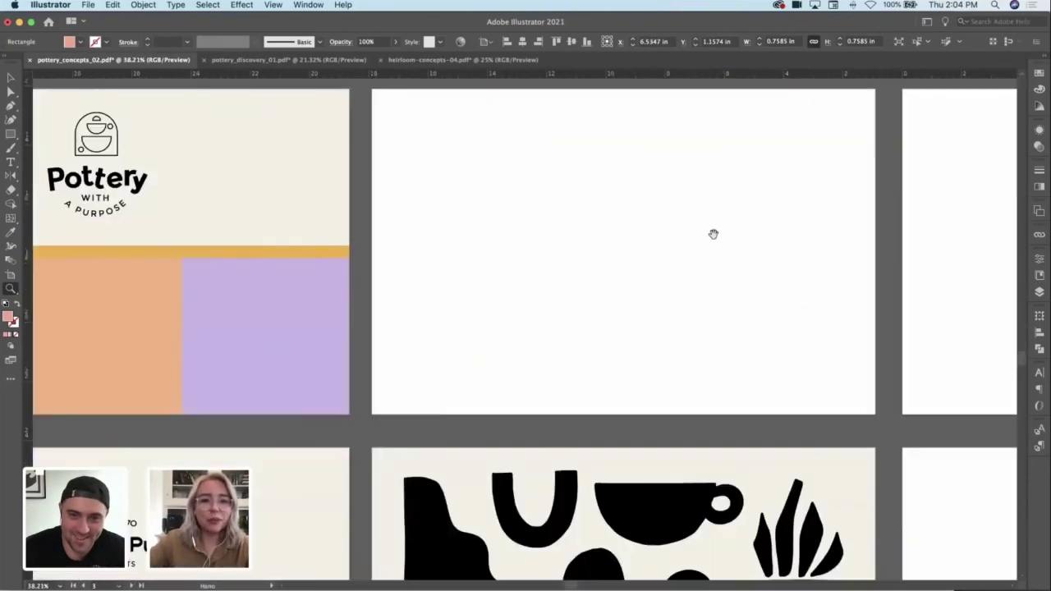
{"action": "left_click_drag", "start_coordinate": [214, 559], "coordinate": [621, 263]}
{"action": "left_click_drag", "start_coordinate": [422, 273], "coordinate": [448, 273]}
{"action": "key", "text": "v"}
{"action": "left_click_drag", "start_coordinate": [368, 212], "coordinate": [395, 224]}
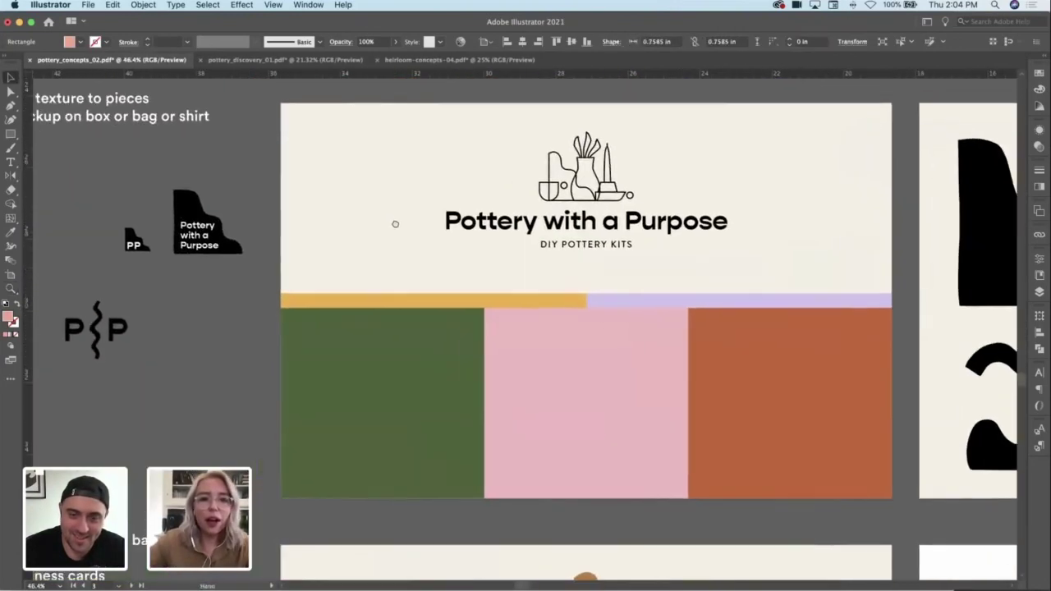
{"action": "scroll", "coordinate": [395, 223], "scroll_direction": "up", "scroll_amount": 1}
{"action": "scroll", "coordinate": [395, 223], "scroll_direction": "left", "scroll_amount": 1}
{"action": "left_click_drag", "start_coordinate": [207, 280], "coordinate": [261, 231]}
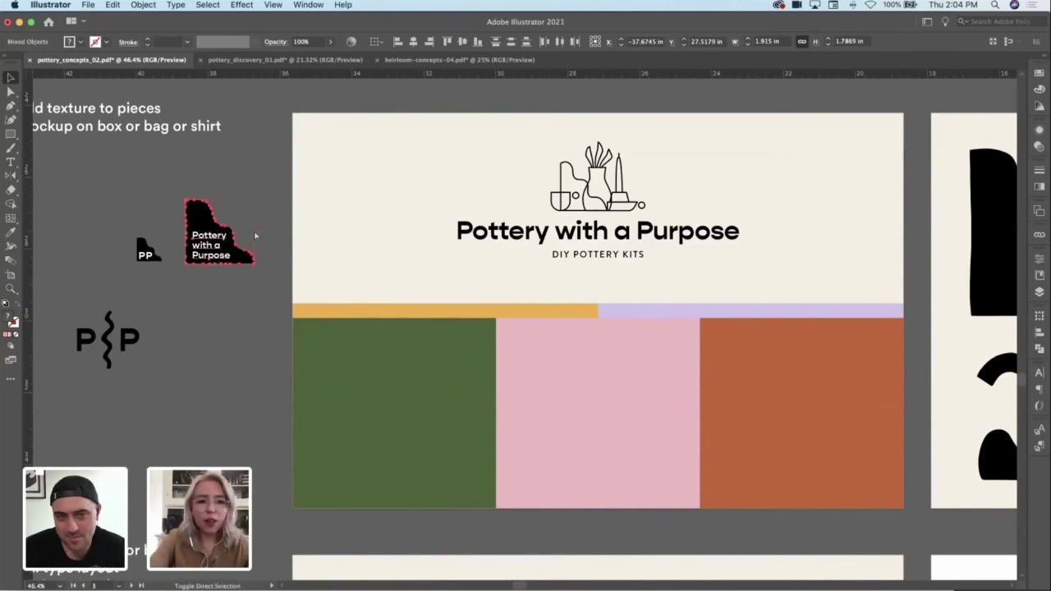
{"action": "key", "text": "super+shift+o"}
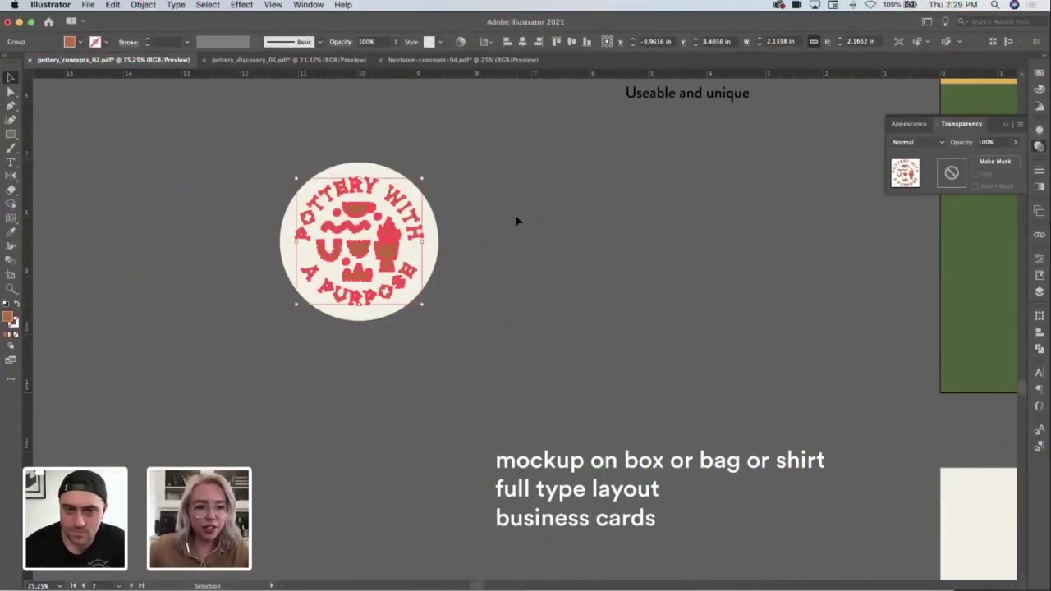
Step: Give the cream circle of the off-artboard round badge an opacity mask and paste the IMG_1333.PNG texture into it
{"action": "left_click", "coordinate": [434, 231]}
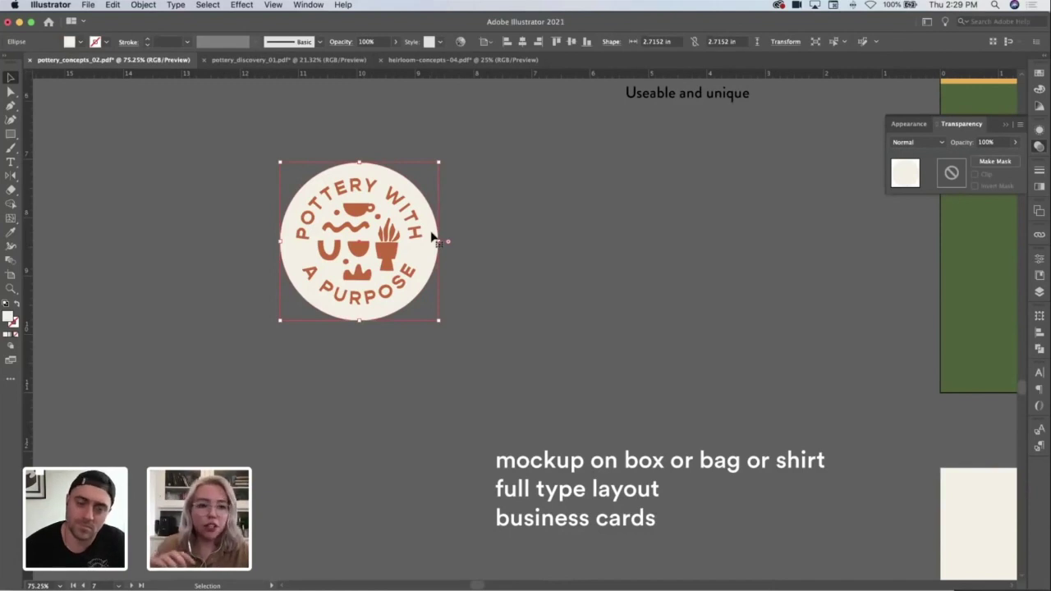
{"action": "key", "text": "z"}
{"action": "left_click_drag", "start_coordinate": [707, 270], "coordinate": [329, 300]}
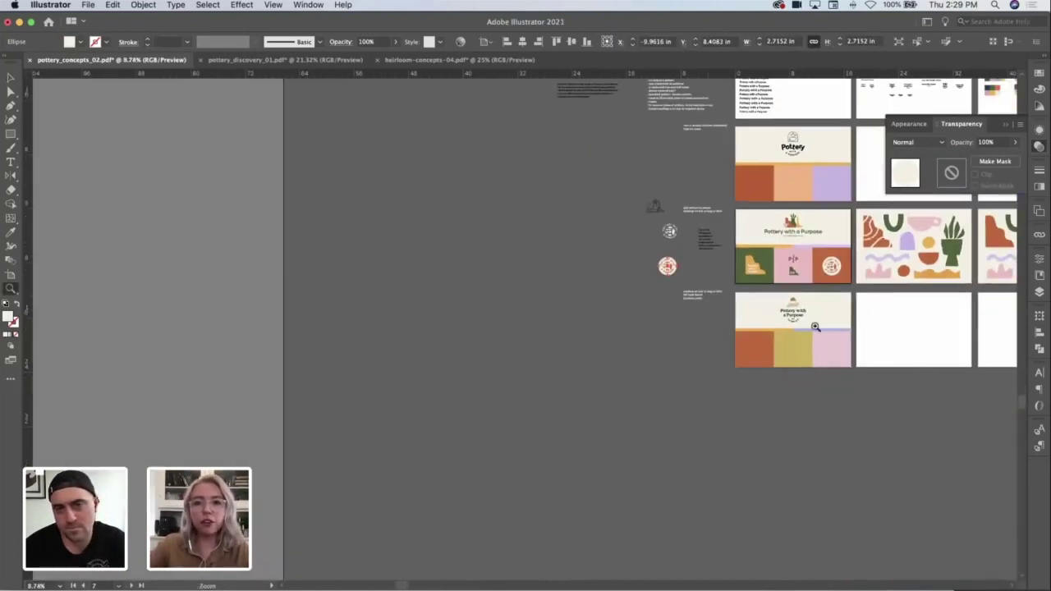
{"action": "scroll", "coordinate": [677, 261], "scroll_direction": "up", "scroll_amount": 10}
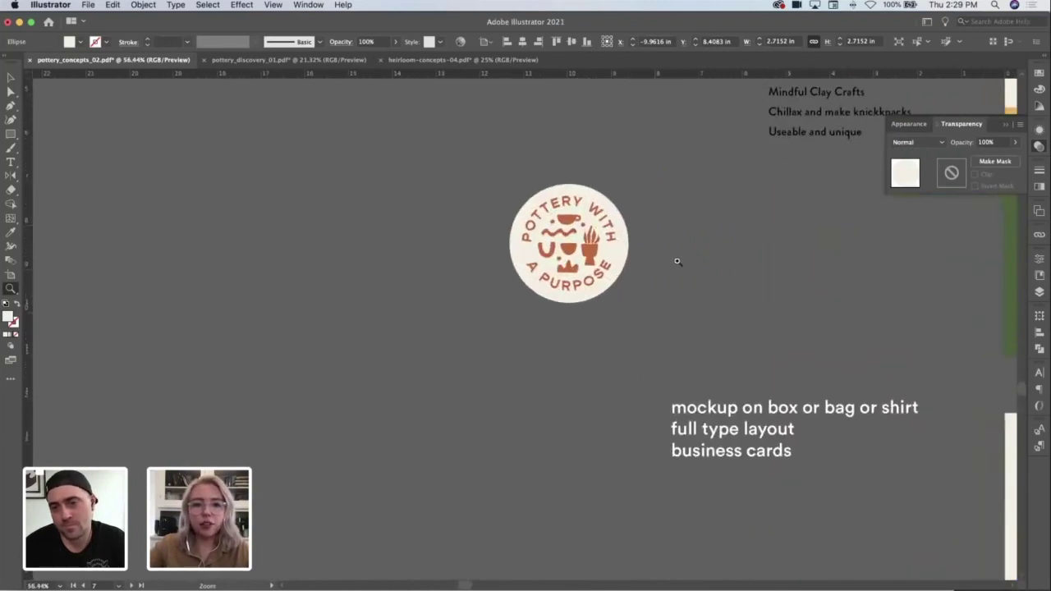
{"action": "left_click_drag", "start_coordinate": [677, 261], "coordinate": [622, 287]}
{"action": "key", "text": "v"}
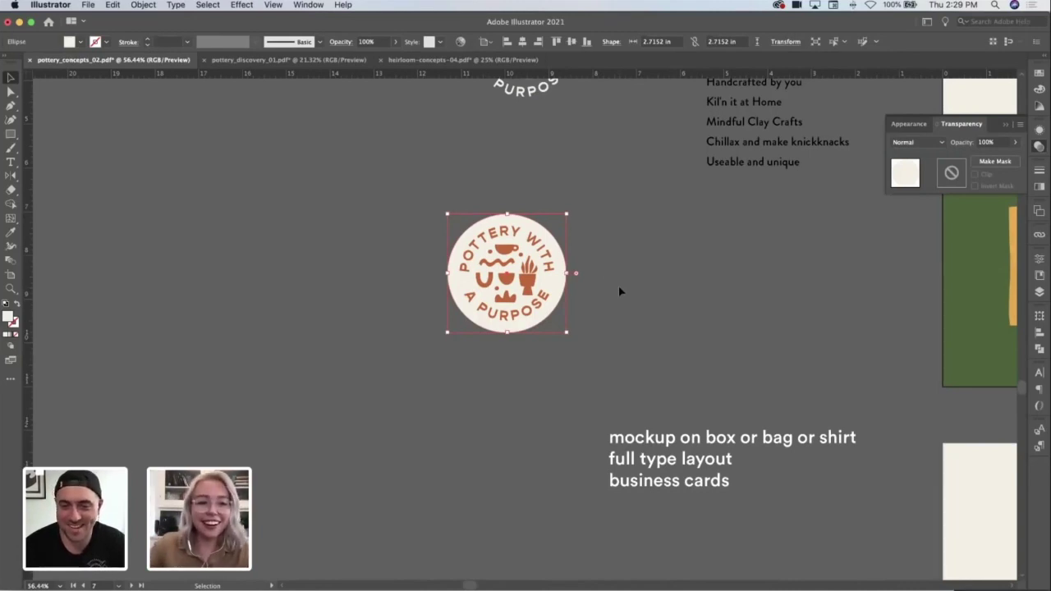
{"action": "scroll", "coordinate": [586, 263], "scroll_direction": "up", "scroll_amount": 2}
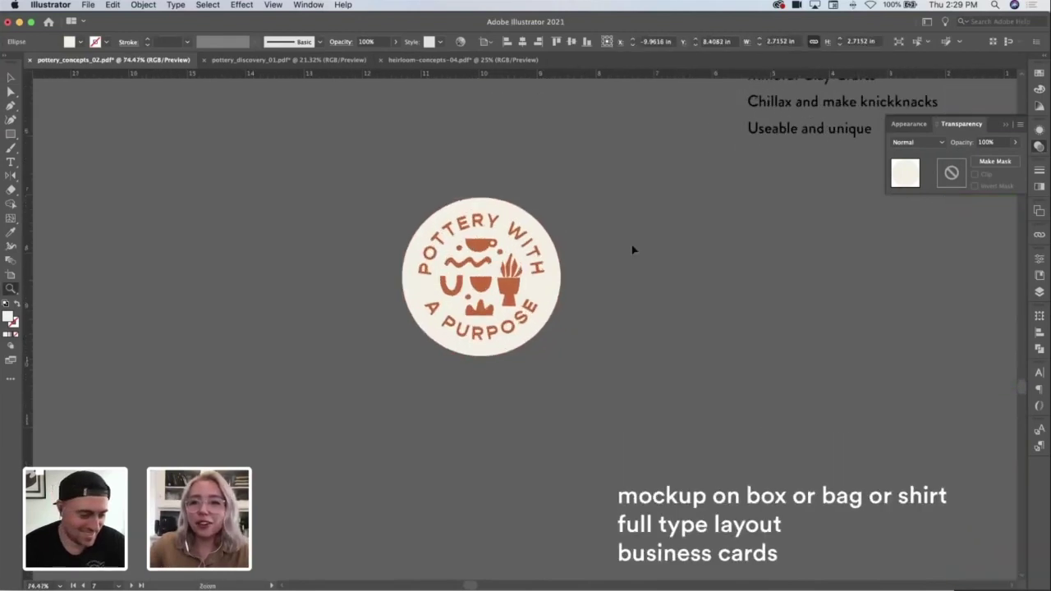
{"action": "left_click", "coordinate": [985, 162]}
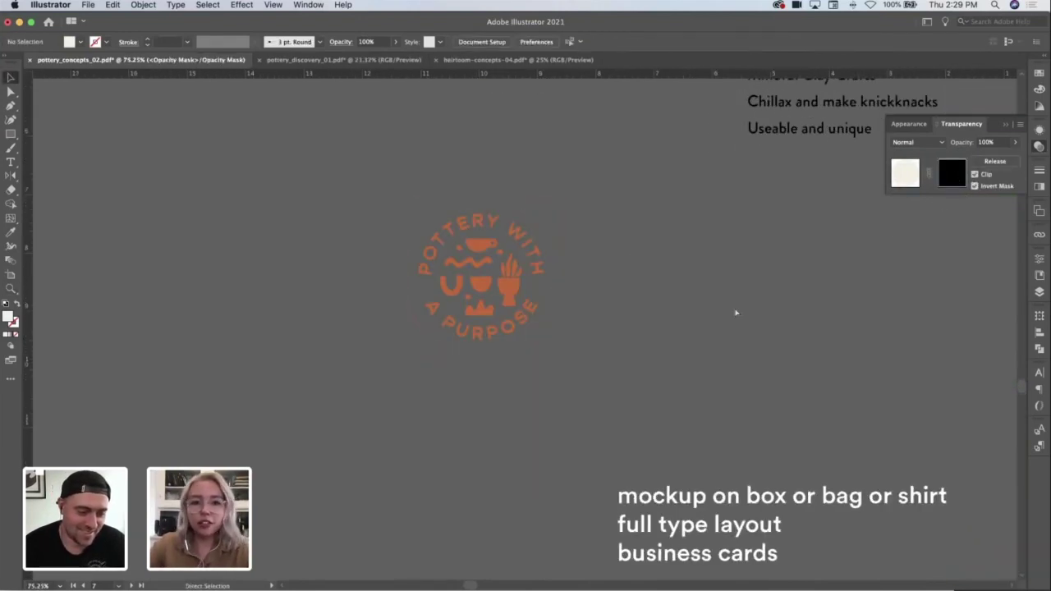
{"action": "key", "text": "super+f"}
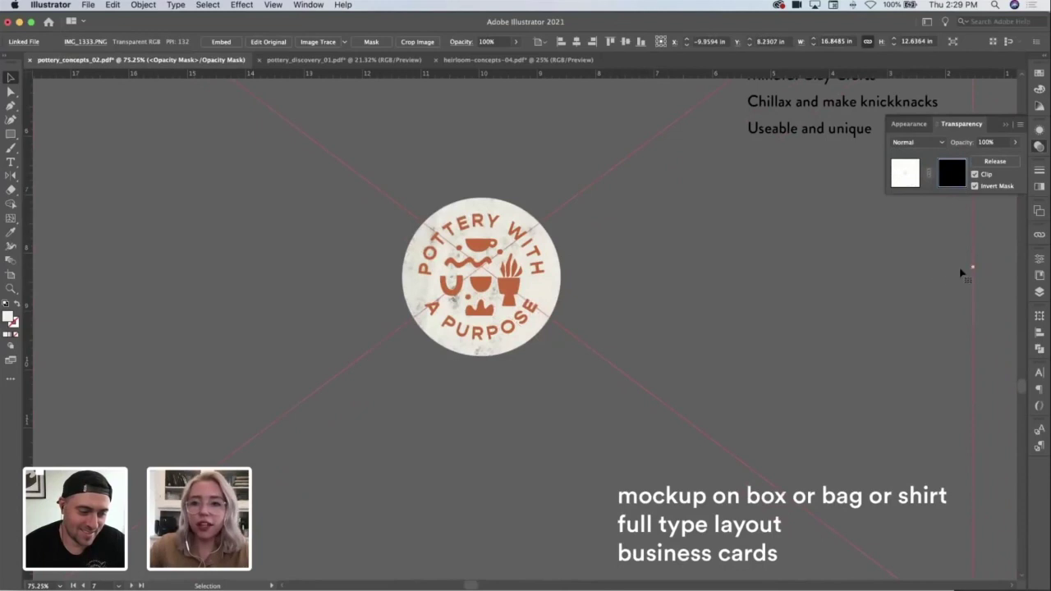
Step: Scale the mask's texture image down around the round badge, reposition it, and return to editing the artwork
{"action": "left_click_drag", "start_coordinate": [975, 267], "coordinate": [610, 246]}
{"action": "left_click_drag", "start_coordinate": [602, 279], "coordinate": [617, 317]}
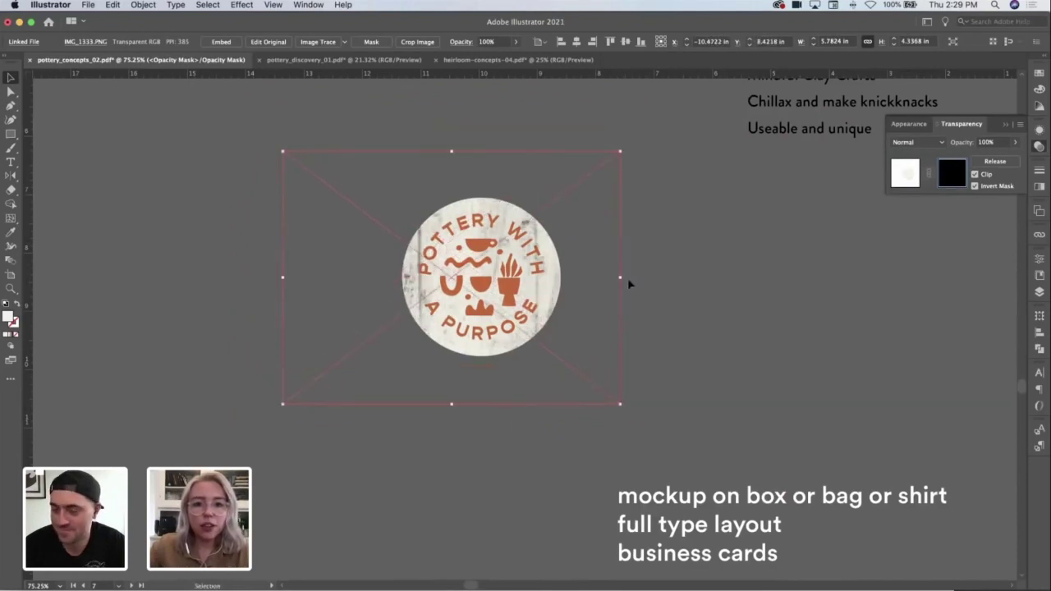
{"action": "mouse_move", "coordinate": [624, 276]}
{"action": "left_mouse_down"}
{"action": "mouse_move", "coordinate": [645, 276]}
{"action": "mouse_move", "coordinate": [613, 263]}
{"action": "left_mouse_up"}
{"action": "left_click", "coordinate": [882, 207]}
{"action": "key", "text": "z"}
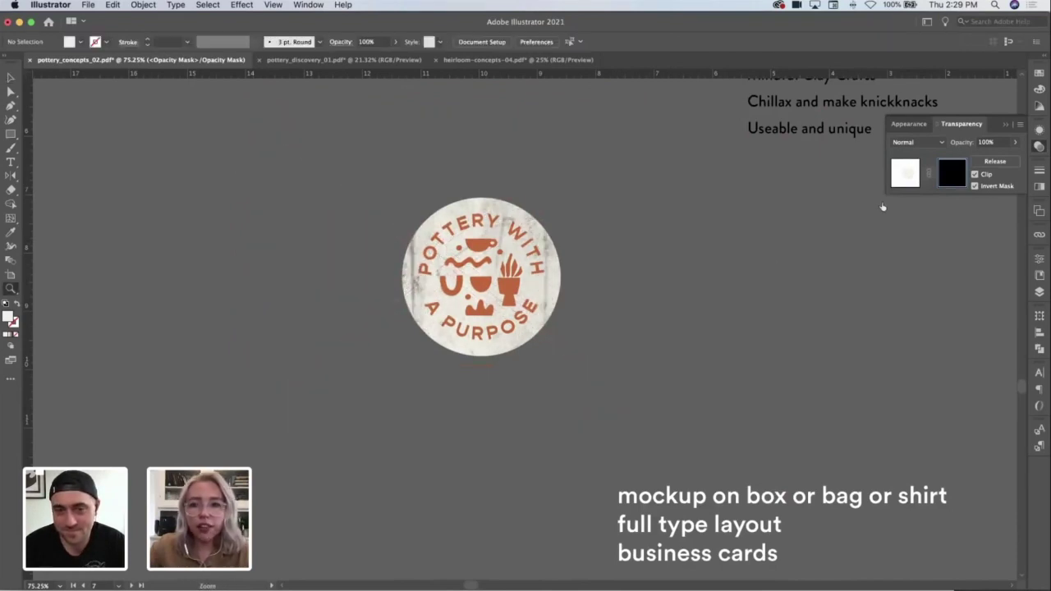
{"action": "left_click", "coordinate": [905, 172]}
Step: Swap the badges, taking the plain one off the artboard and placing the textured one on the terracotta block
{"action": "left_click", "coordinate": [860, 247]}
{"action": "left_click_drag", "start_coordinate": [871, 253], "coordinate": [675, 268]}
{"action": "left_click_drag", "start_coordinate": [762, 267], "coordinate": [400, 258]}
{"action": "key", "text": "v"}
{"action": "left_click_drag", "start_coordinate": [892, 238], "coordinate": [515, 291]}
{"action": "left_click_drag", "start_coordinate": [846, 283], "coordinate": [395, 284]}
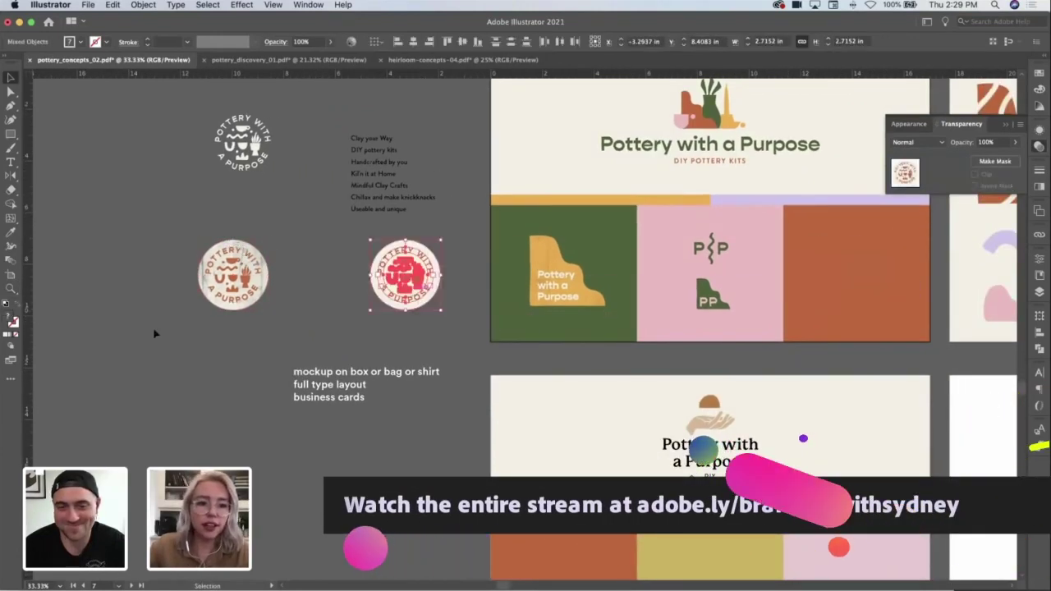
{"action": "left_click", "coordinate": [210, 301]}
{"action": "left_click_drag", "start_coordinate": [210, 302], "coordinate": [894, 244]}
{"action": "left_click", "coordinate": [916, 322]}
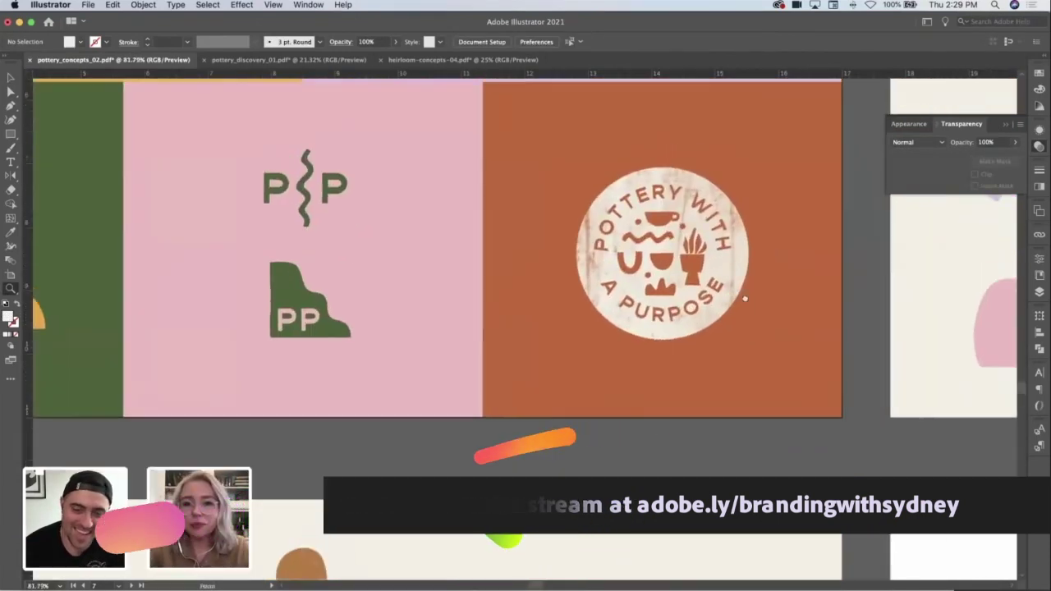
Step: Enlarge the texture in the placed badge's opacity mask to about 13.44 × 10.08 in, reposition it, and exit mask editing
{"action": "left_click_drag", "start_coordinate": [744, 298], "coordinate": [688, 342]}
{"action": "left_click", "coordinate": [689, 318]}
{"action": "left_click", "coordinate": [945, 175]}
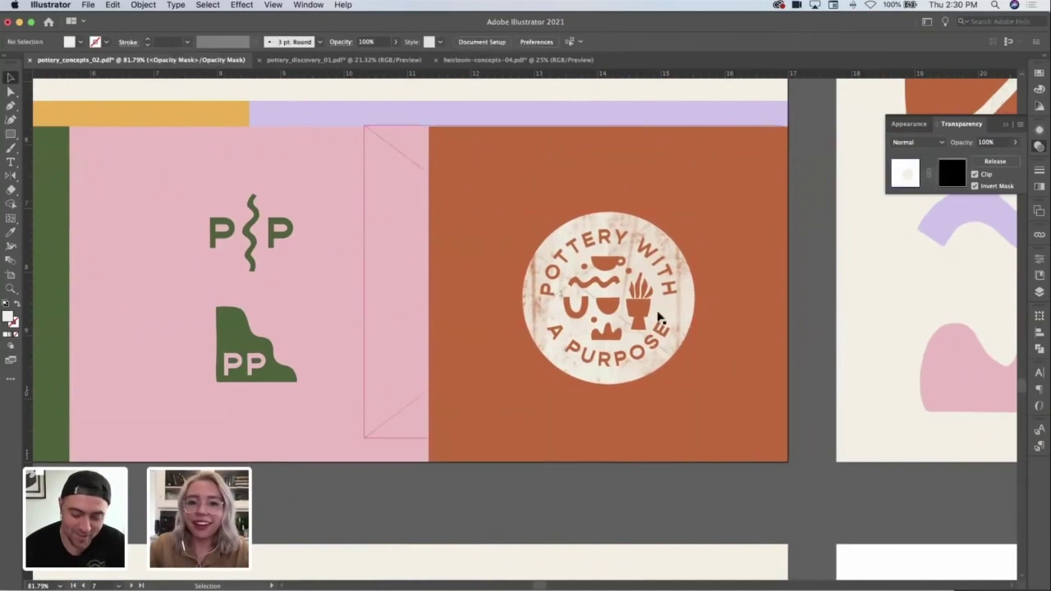
{"action": "left_click", "coordinate": [681, 313]}
{"action": "left_click_drag", "start_coordinate": [574, 124], "coordinate": [573, 102]}
{"action": "left_click_drag", "start_coordinate": [645, 320], "coordinate": [563, 220]}
{"action": "left_click", "coordinate": [907, 179]}
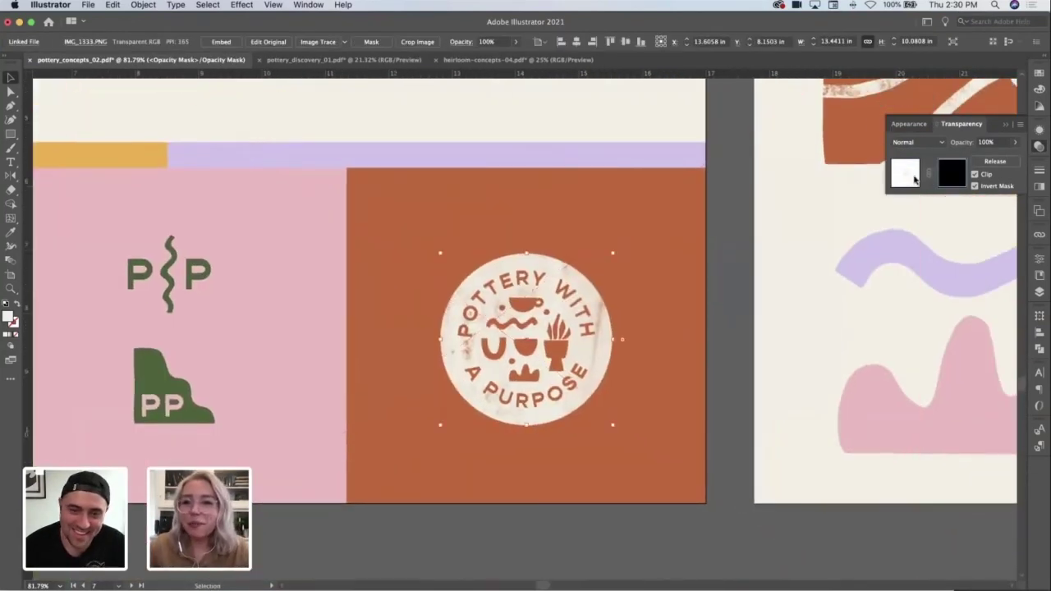
Step: Review the full concept artboard with the textured badge beside the other secondary marks and the neighbouring illustrations
{"action": "left_click", "coordinate": [790, 279]}
{"action": "key", "text": "z"}
{"action": "left_click_drag", "start_coordinate": [791, 280], "coordinate": [668, 281]}
{"action": "left_click_drag", "start_coordinate": [746, 250], "coordinate": [703, 282]}
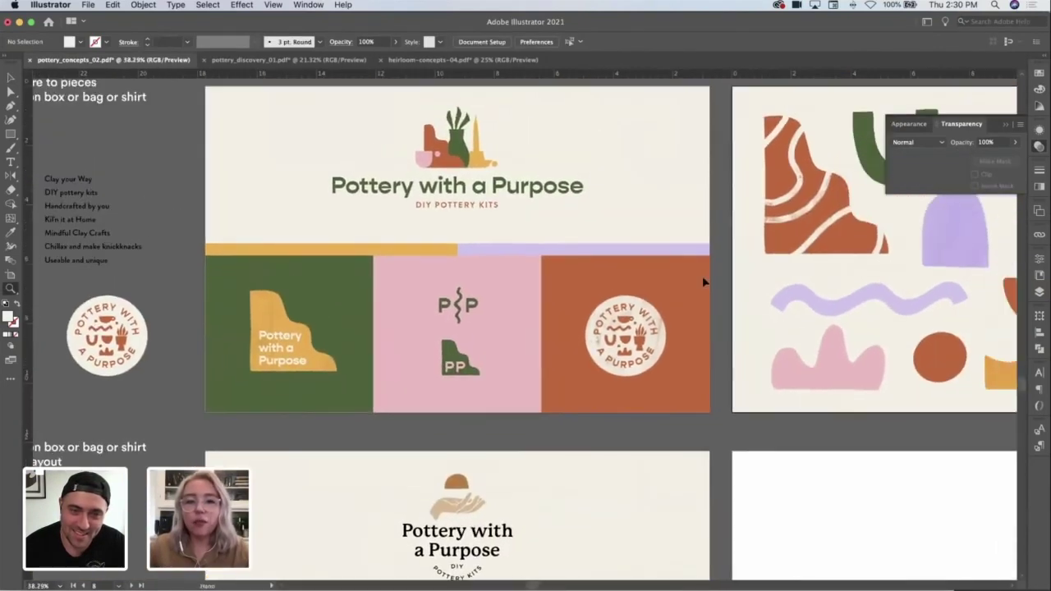
{"action": "key", "text": "v"}
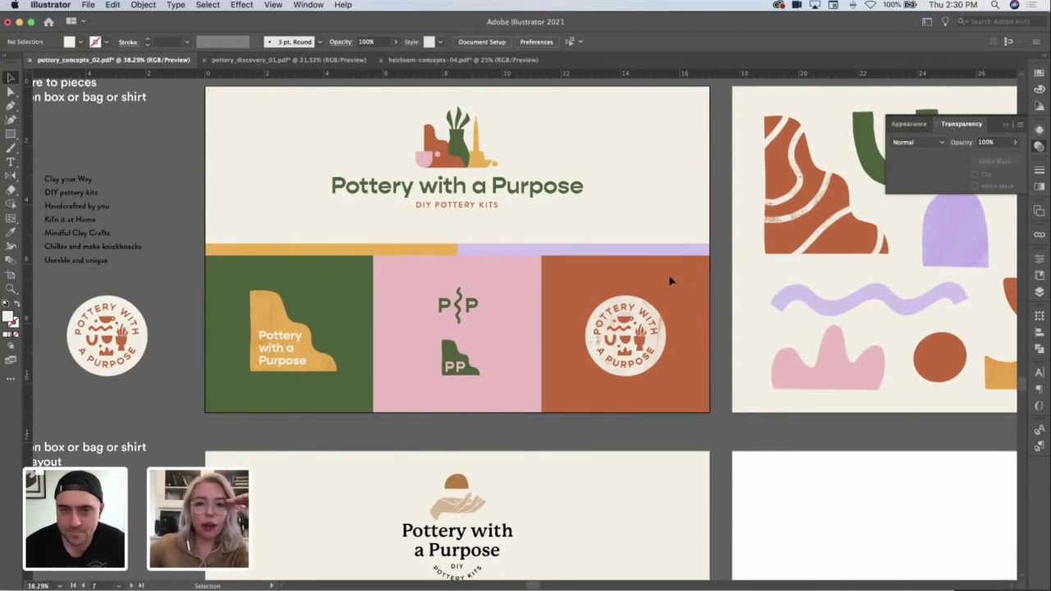
{"action": "left_click_drag", "start_coordinate": [582, 297], "coordinate": [627, 315]}
{"action": "key", "text": "v"}
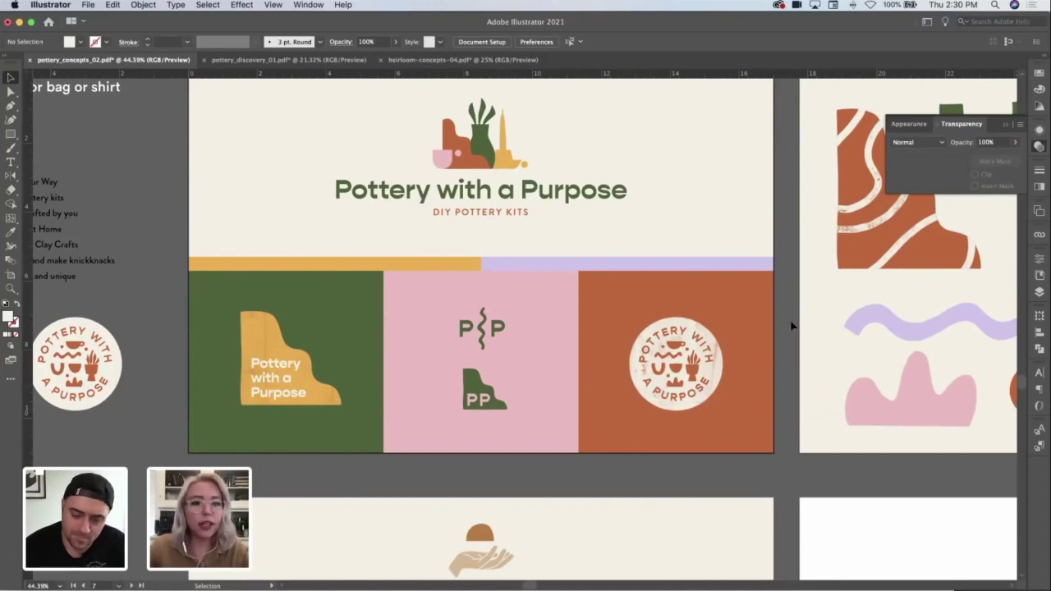
{"action": "scroll", "coordinate": [757, 335], "scroll_direction": "right", "scroll_amount": 2}
{"action": "scroll", "coordinate": [757, 335], "scroll_direction": "up", "scroll_amount": 1}
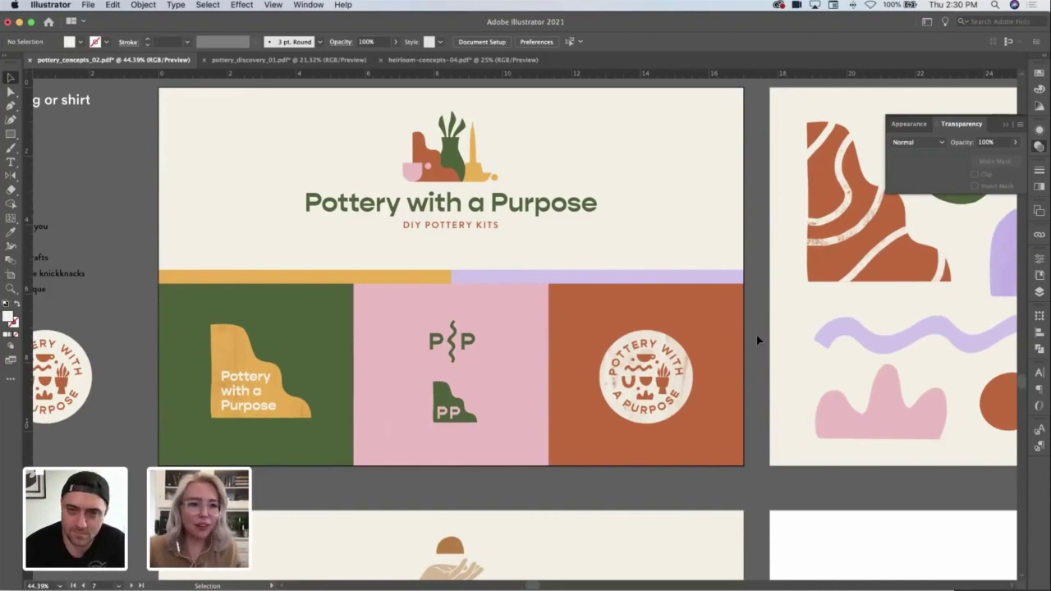
{"action": "key", "text": "z"}
{"action": "left_click_drag", "start_coordinate": [753, 301], "coordinate": [679, 293]}
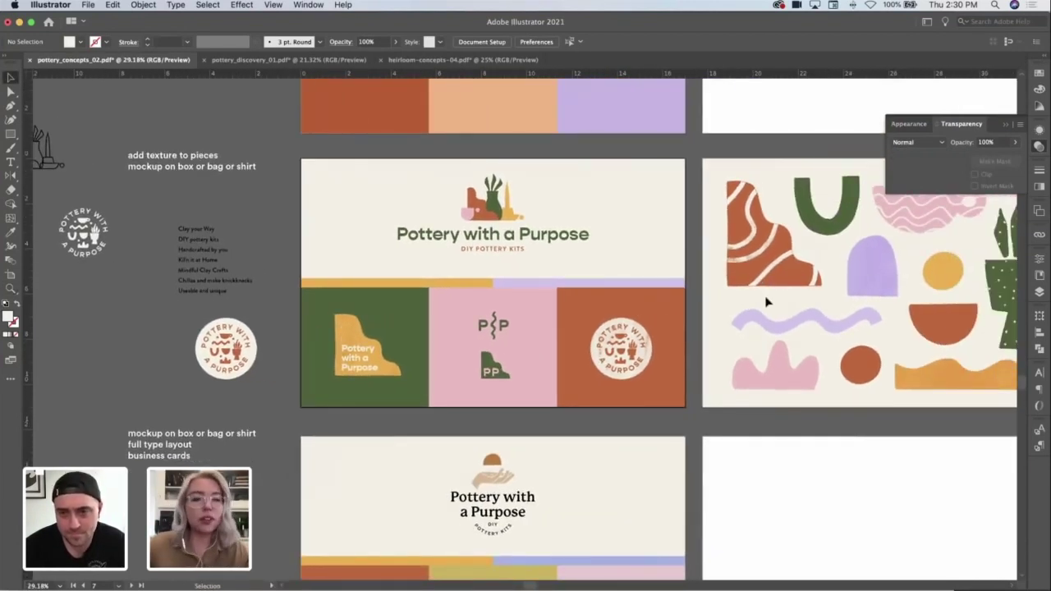